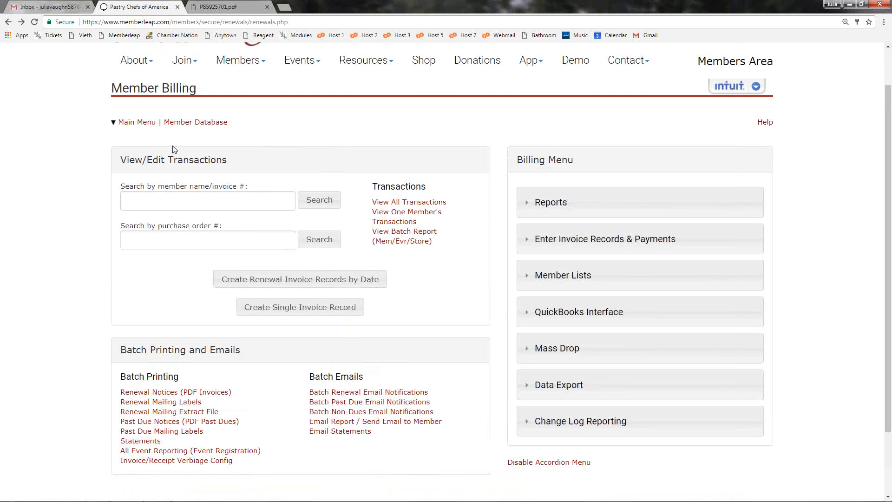
# Step: Open the Invoice/Receipt Verbiage Configuration from the batch printing options and look over the whole form
pyautogui.scroll(-2, 179, 100)
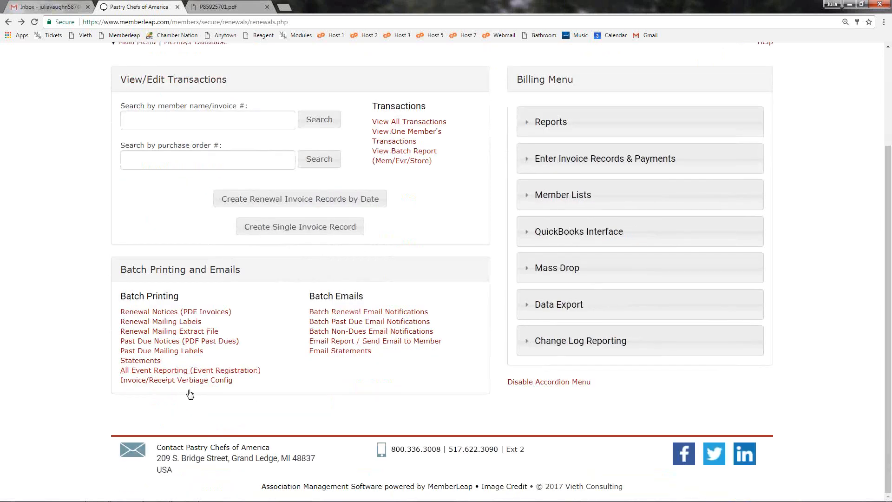
pyautogui.click(162, 380)
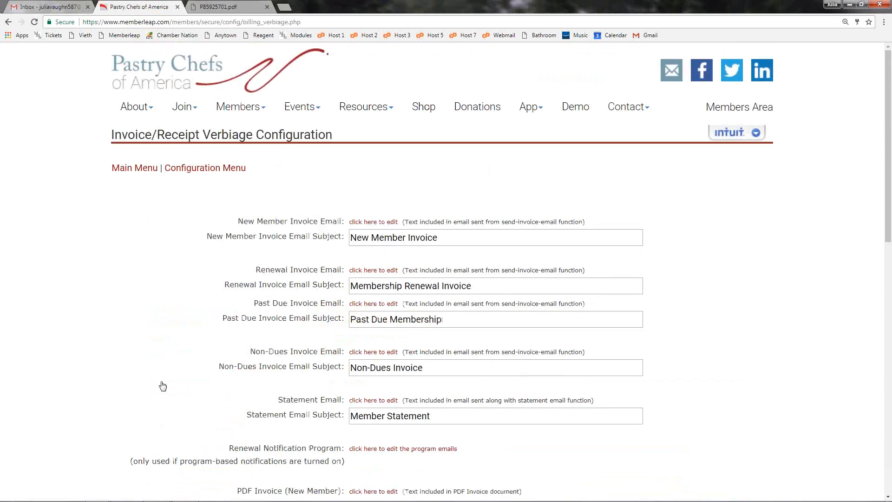
pyautogui.scroll(-12, 209, 328)
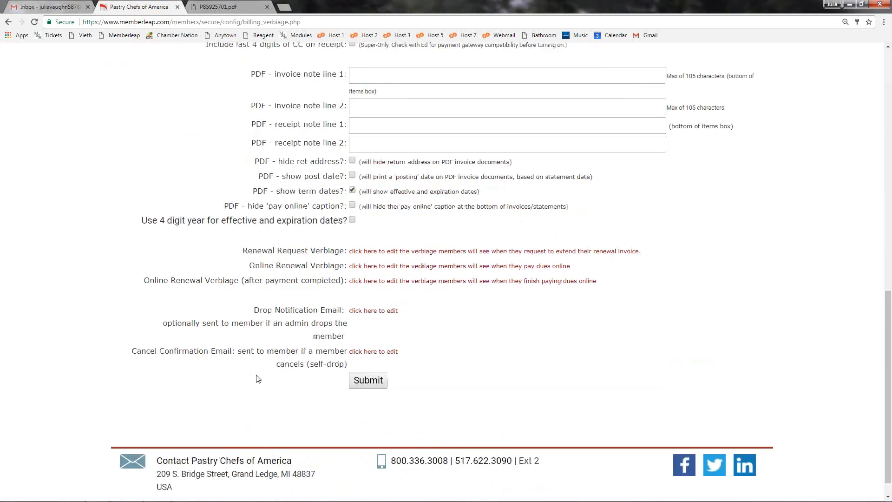
pyautogui.scroll(10, 258, 379)
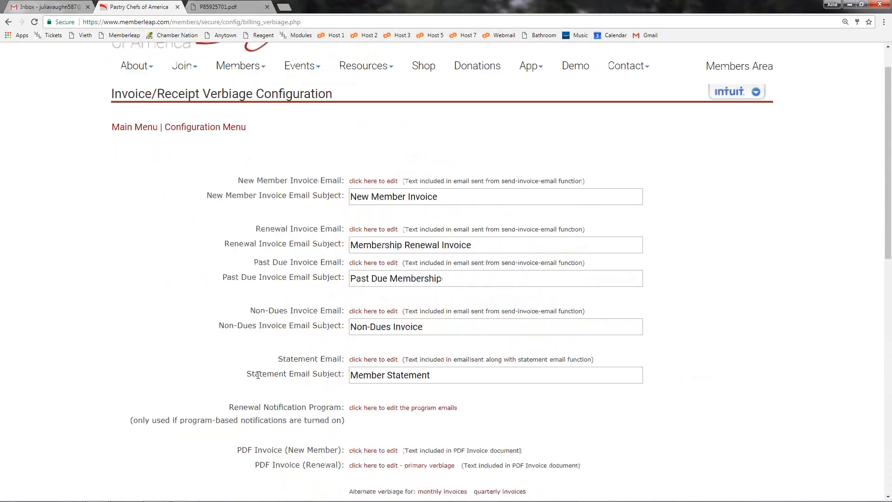
pyautogui.scroll(-2, 260, 376)
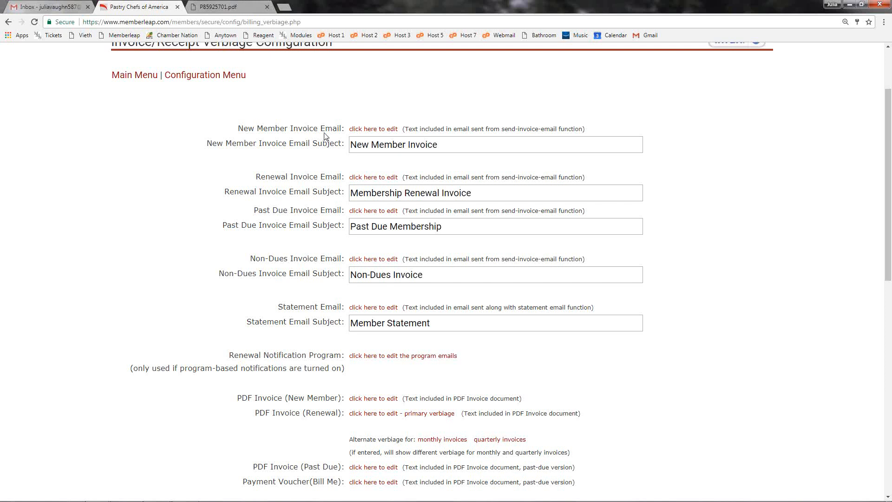
# Step: Examine the invoice email verbiage entries, their subject lines and the remaining options on the configuration form
pyautogui.moveTo(318, 128); pyautogui.dragTo(343, 129)
pyautogui.click(325, 176)
pyautogui.moveTo(325, 176); pyautogui.dragTo(344, 177)
pyautogui.click(323, 207)
pyautogui.tripleClick(442, 145)
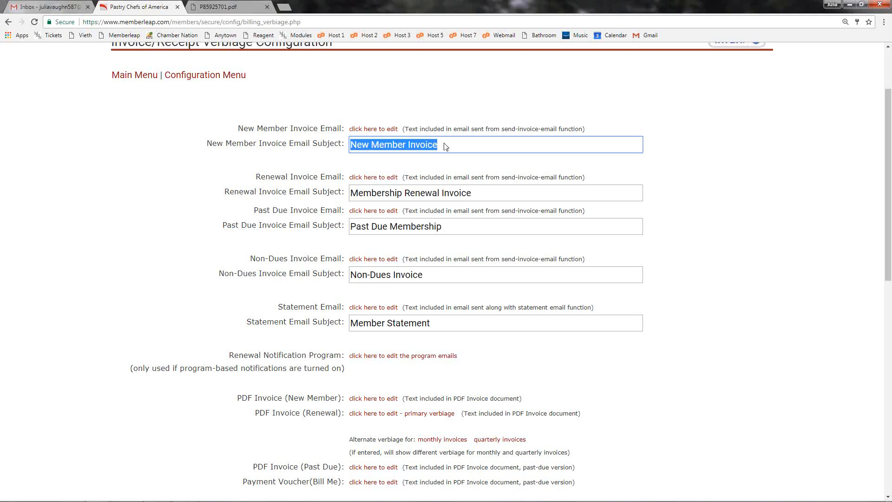
pyautogui.click(305, 251)
pyautogui.scroll(-10, 305, 251)
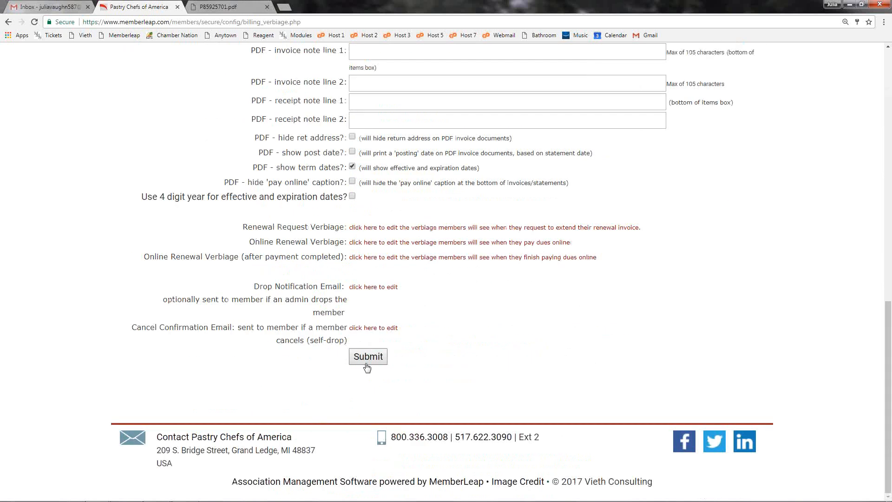
pyautogui.scroll(10, 353, 362)
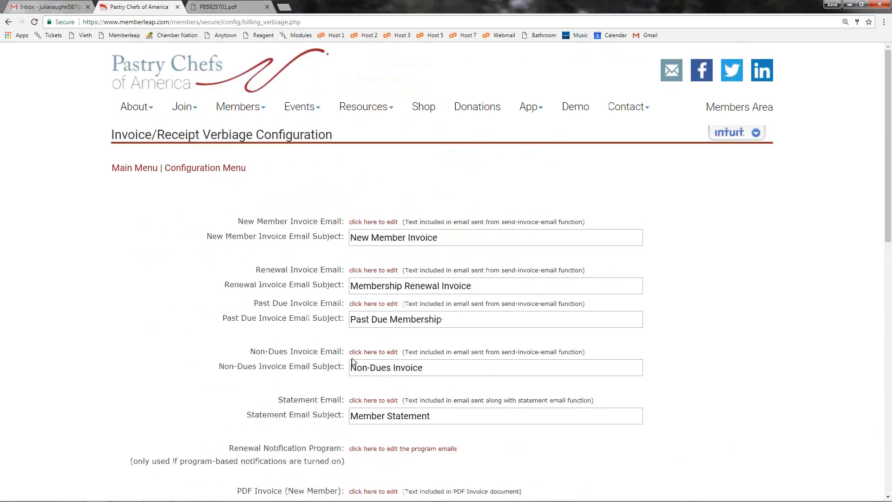
pyautogui.scroll(-2, 311, 349)
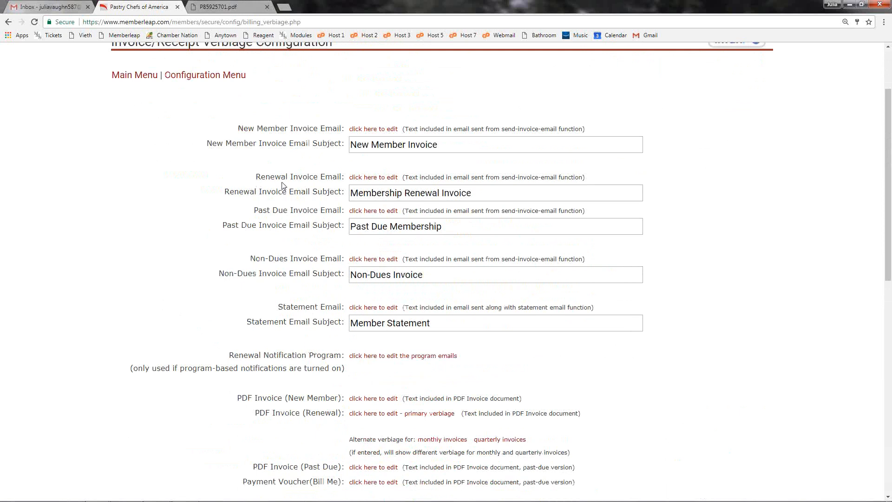
# Step: Open the default Renewal Invoice Email verbiage for editing and submit it
pyautogui.click(372, 180)
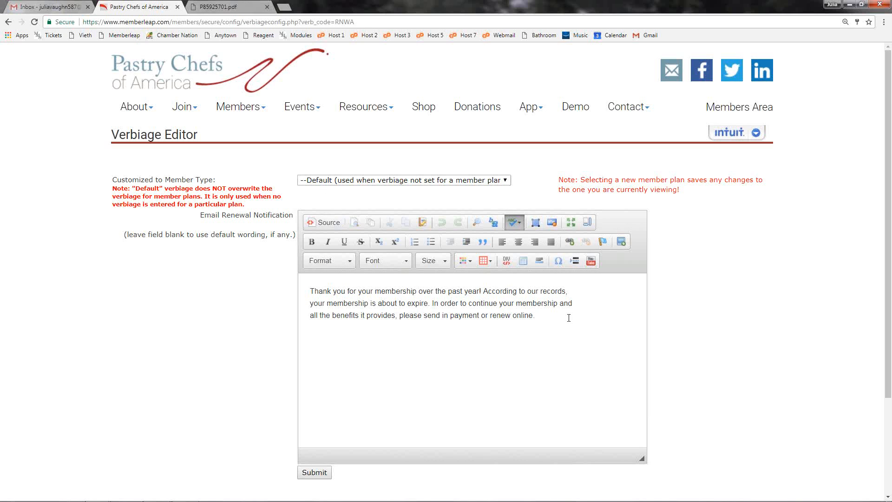
pyautogui.scroll(-1, 526, 329)
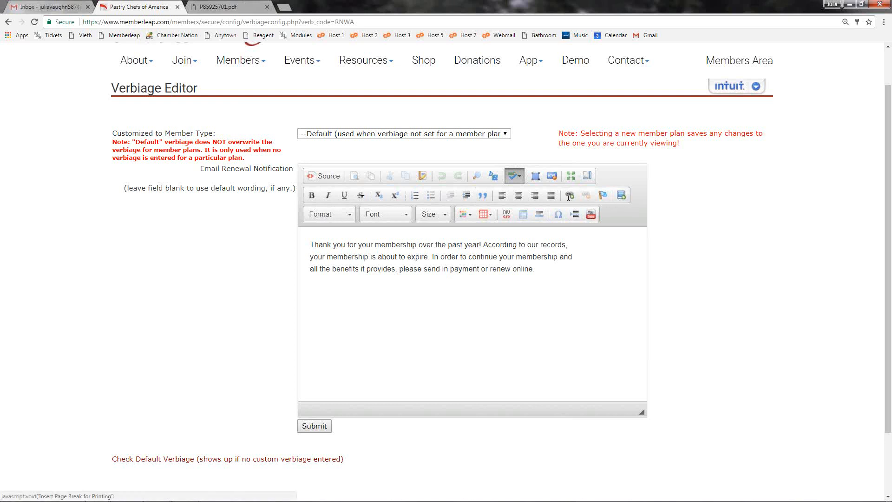
pyautogui.click(562, 279)
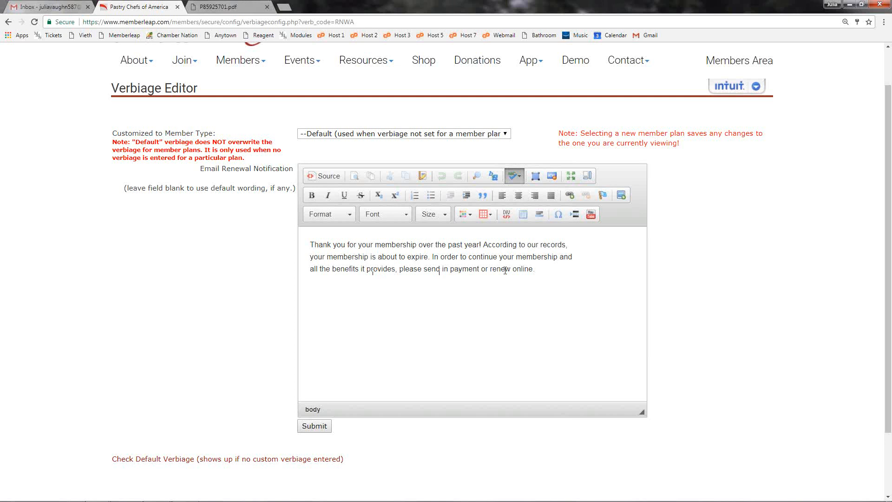
pyautogui.click(327, 429)
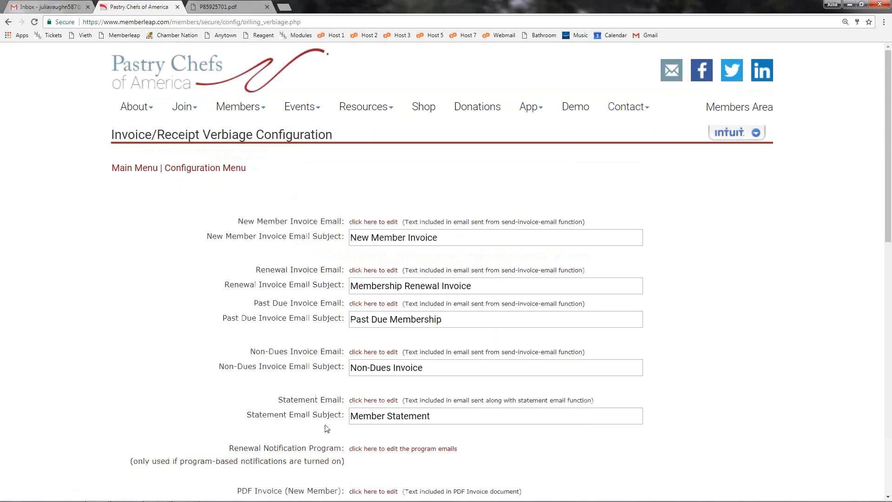
# Step: Reopen the Renewal Invoice Email verbiage, look through the member types and show the custom wording for Sous-Member
pyautogui.click(379, 272)
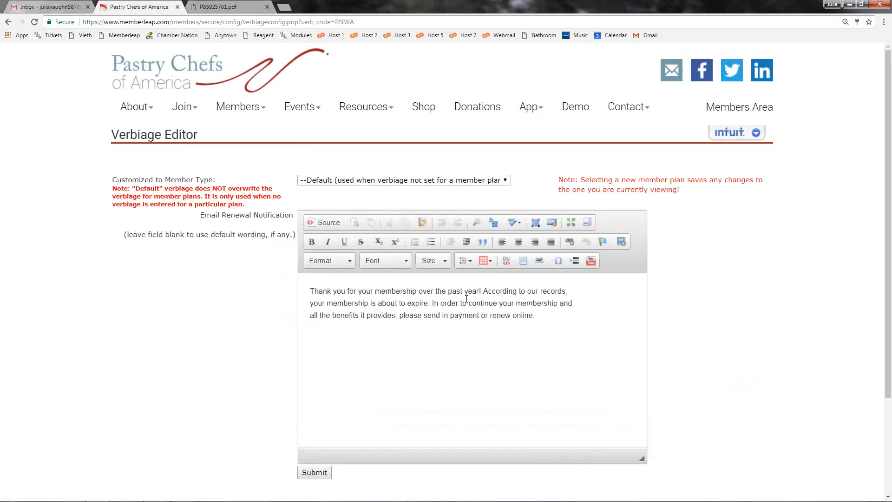
pyautogui.click(506, 181)
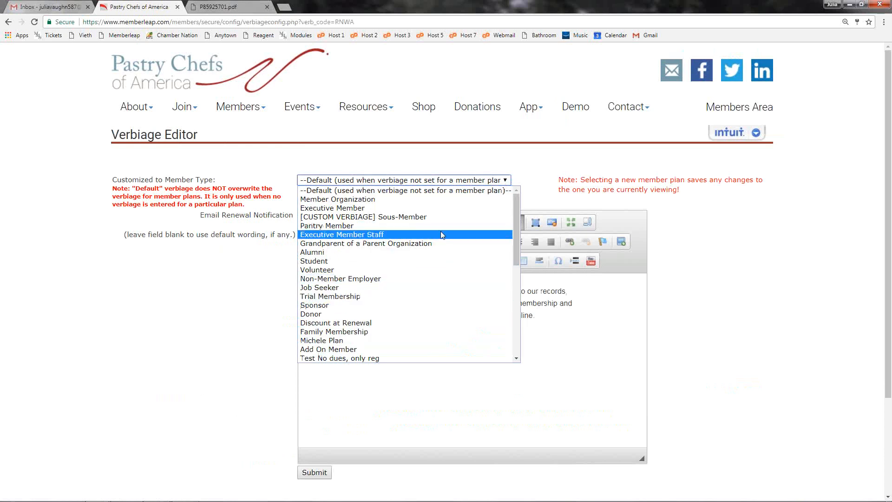
pyautogui.scroll(-7, 441, 230)
pyautogui.scroll(5, 450, 307)
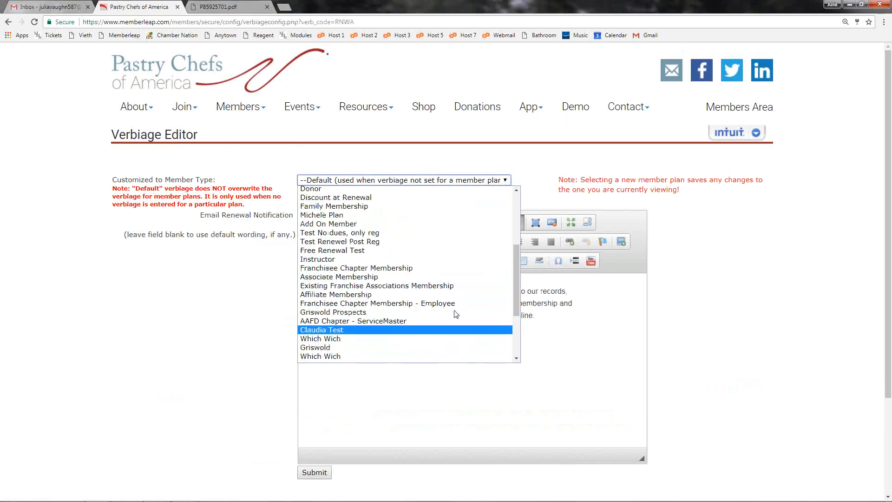
pyautogui.scroll(-5, 456, 312)
pyautogui.scroll(7, 456, 314)
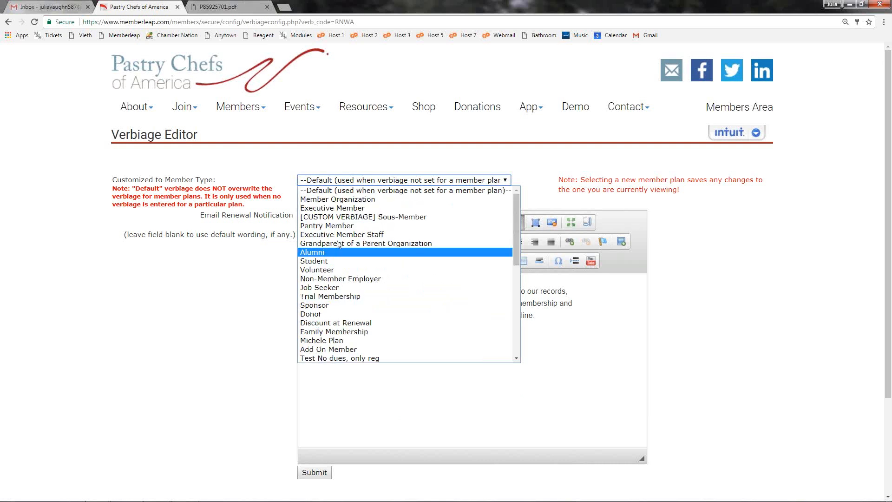
pyautogui.click(379, 219)
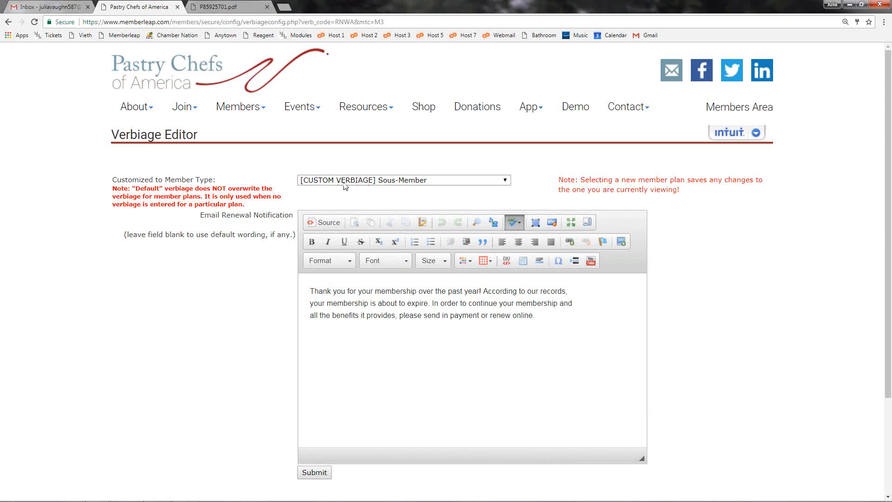
# Step: Switch the renewal email verbiage to the Alumni member type, add "Thank you!!" at the end and submit it
pyautogui.click(424, 179)
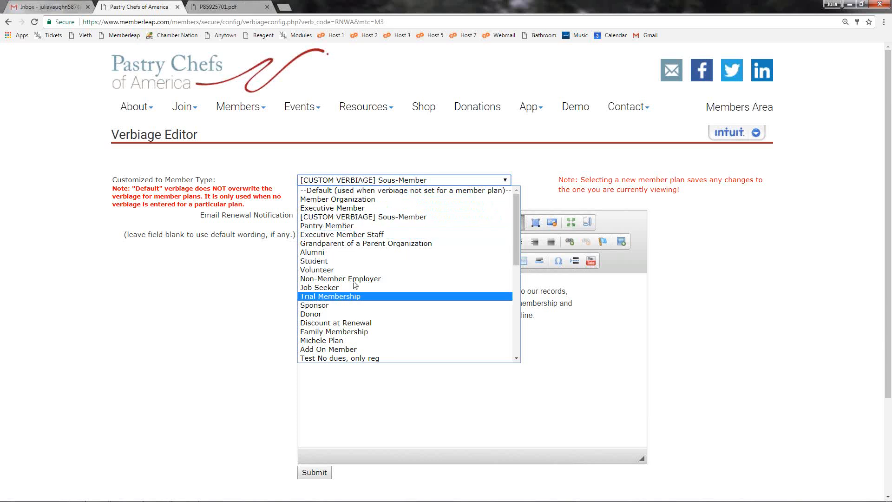
pyautogui.click(325, 251)
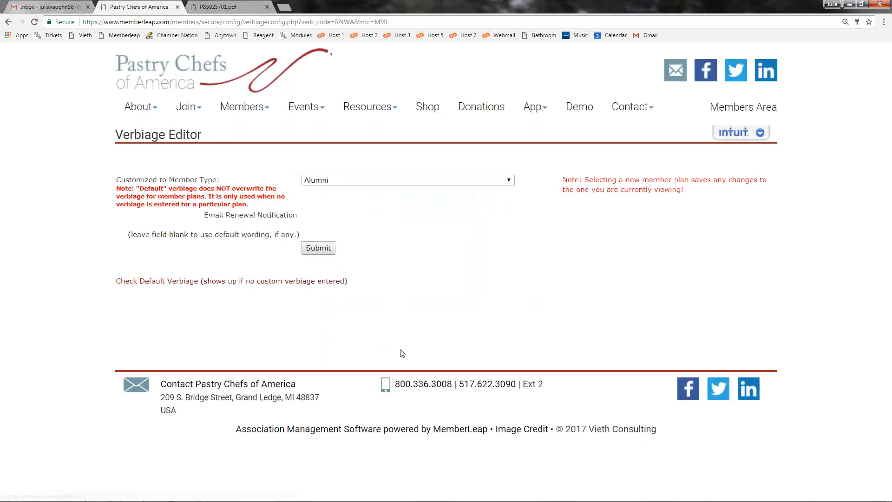
pyautogui.click(549, 321)
pyautogui.write('T')
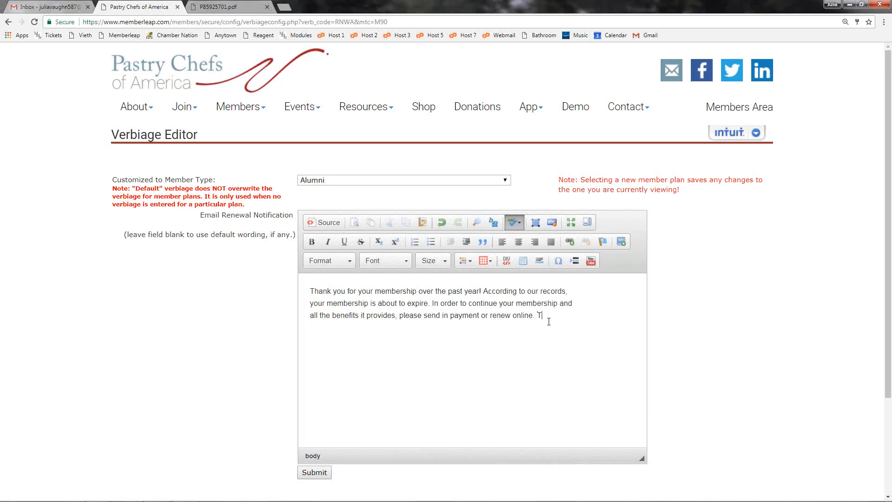
pyautogui.write('hank you!!')
pyautogui.scroll(-1, 510, 294)
pyautogui.click(330, 429)
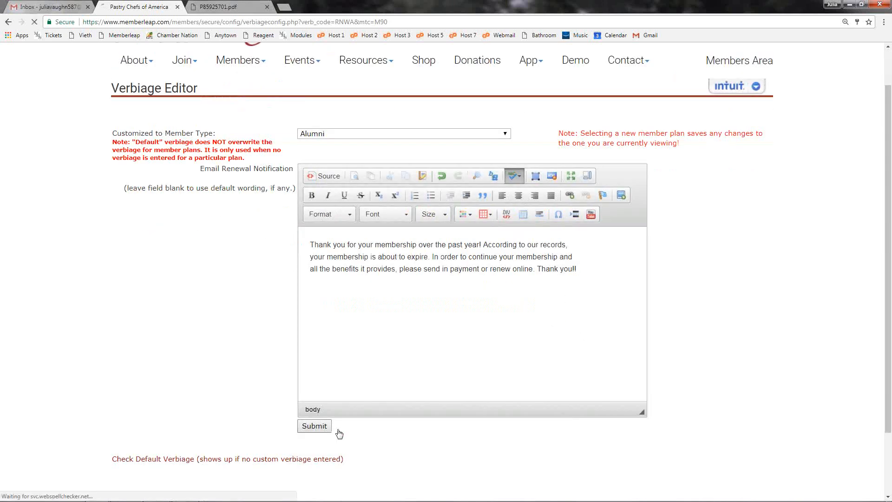
# Step: Reopen the Renewal Invoice Email verbiage and check which member types are marked as having custom verbiage
pyautogui.click(373, 269)
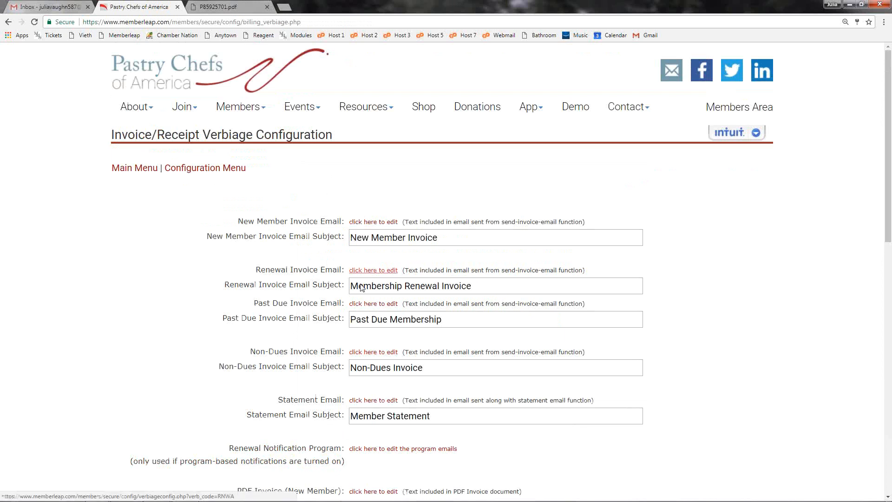
pyautogui.click(412, 180)
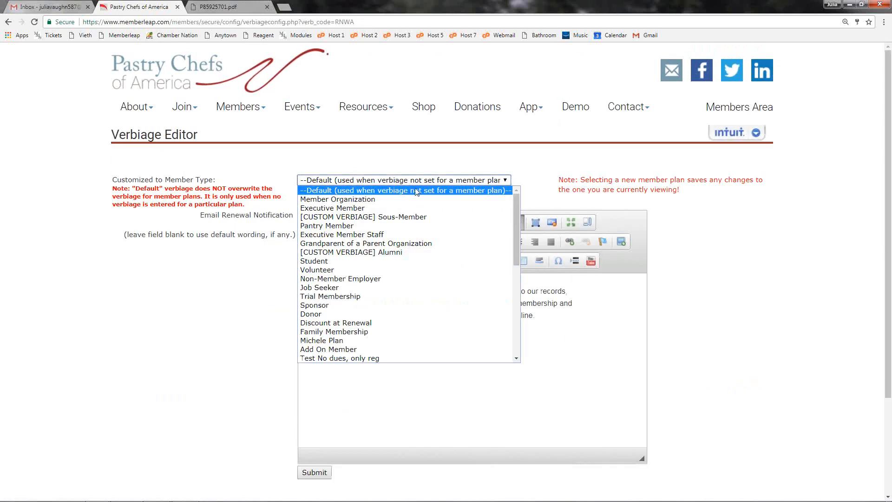
pyautogui.scroll(-3, 393, 260)
pyautogui.scroll(-3, 394, 260)
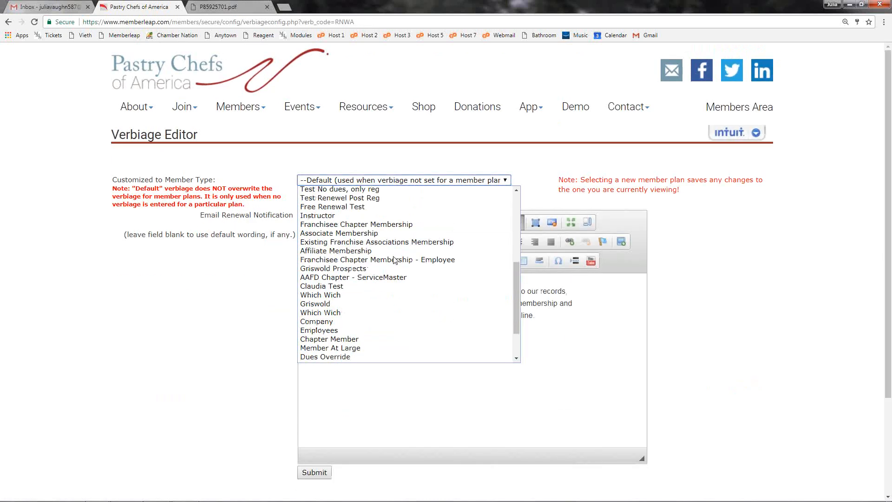
pyautogui.scroll(7, 390, 254)
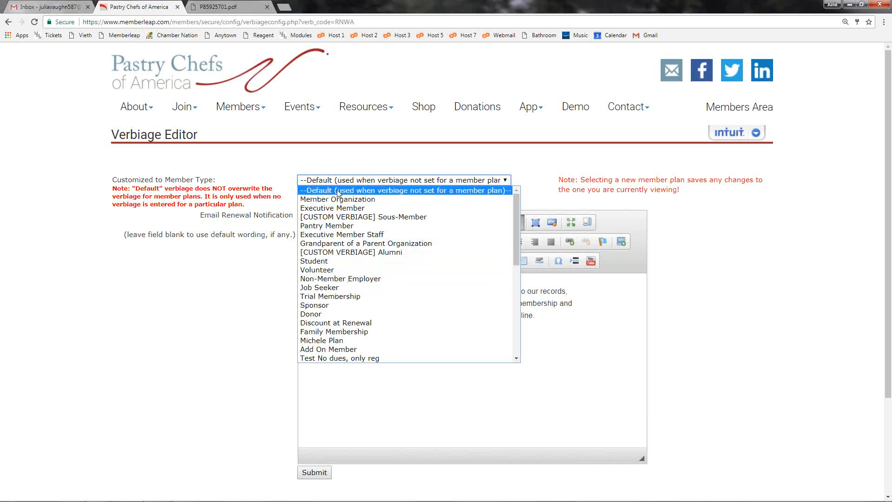
# Step: Clear all custom renewal email wording for the Alumni member type and submit the empty verbiage
pyautogui.click(369, 259)
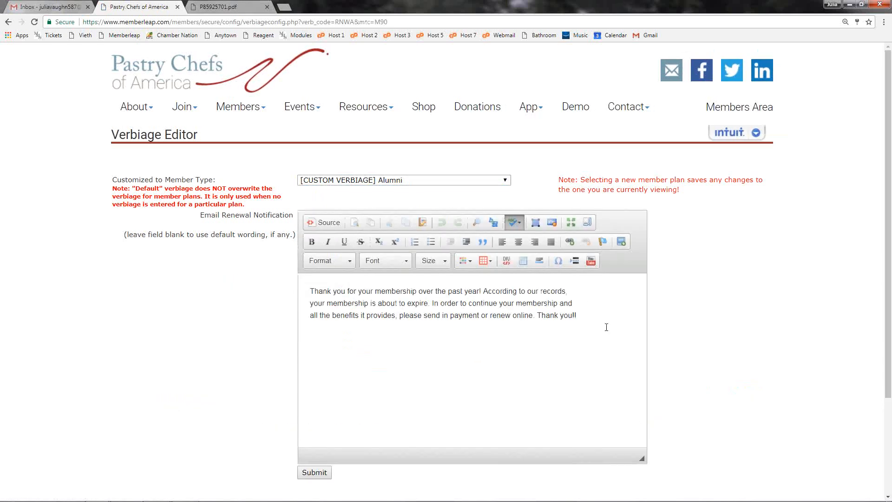
pyautogui.moveTo(606, 327); pyautogui.dragTo(235, 282)
pyautogui.press('Delete')
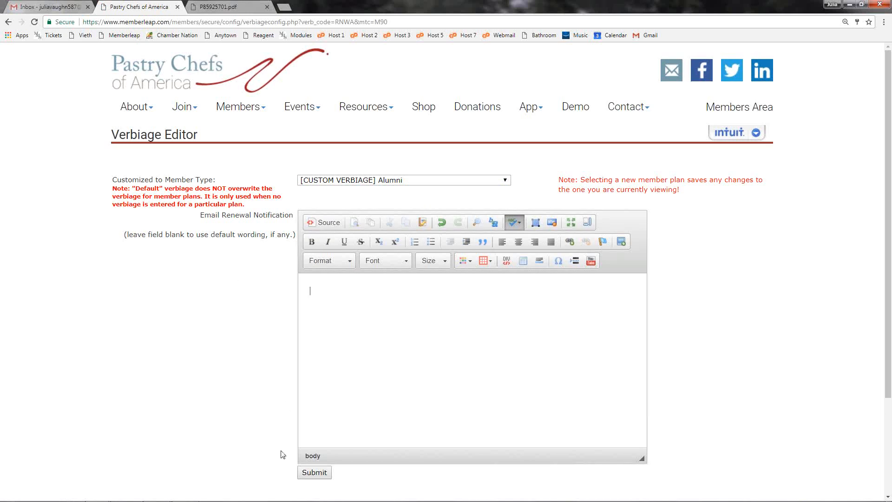
pyautogui.click(312, 472)
# Step: Reopen the Renewal Invoice Email verbiage, check the member types, keep Default selected and submit the default wording
pyautogui.click(371, 448)
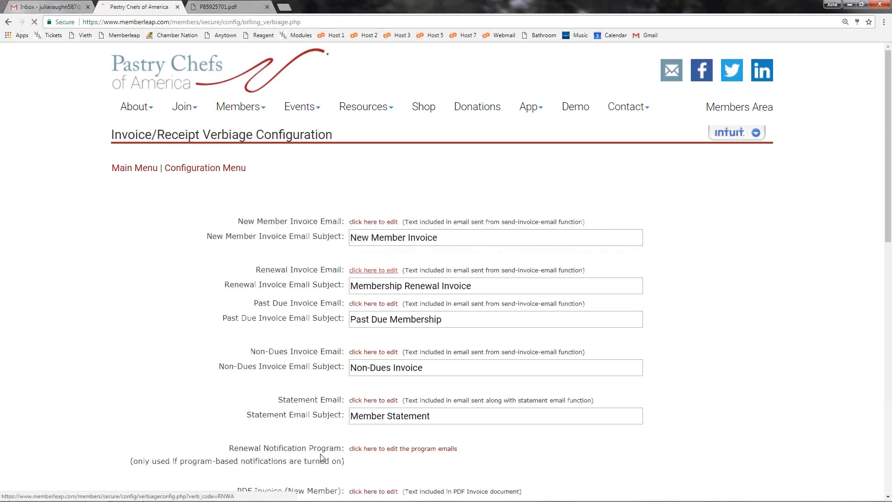
pyautogui.click(488, 180)
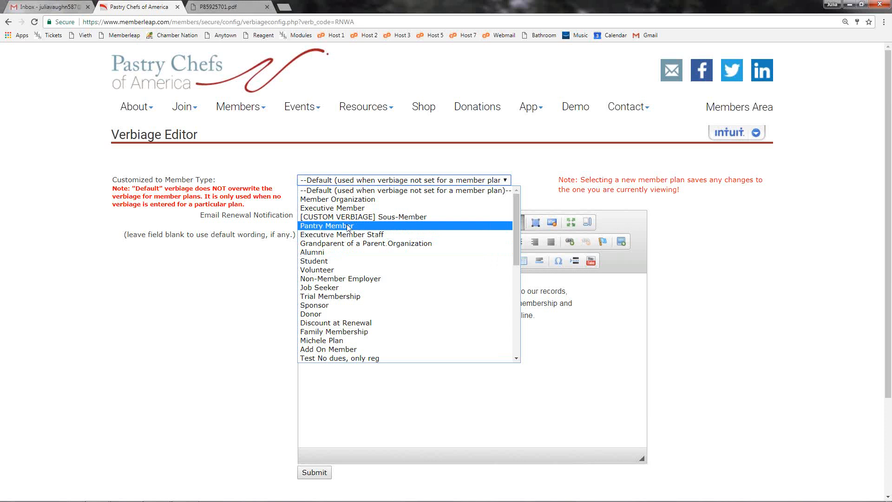
pyautogui.click(328, 190)
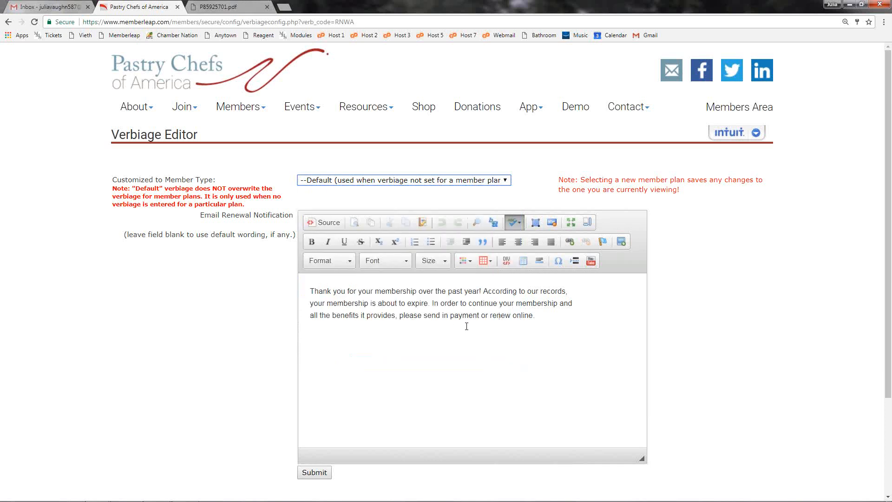
pyautogui.click(538, 355)
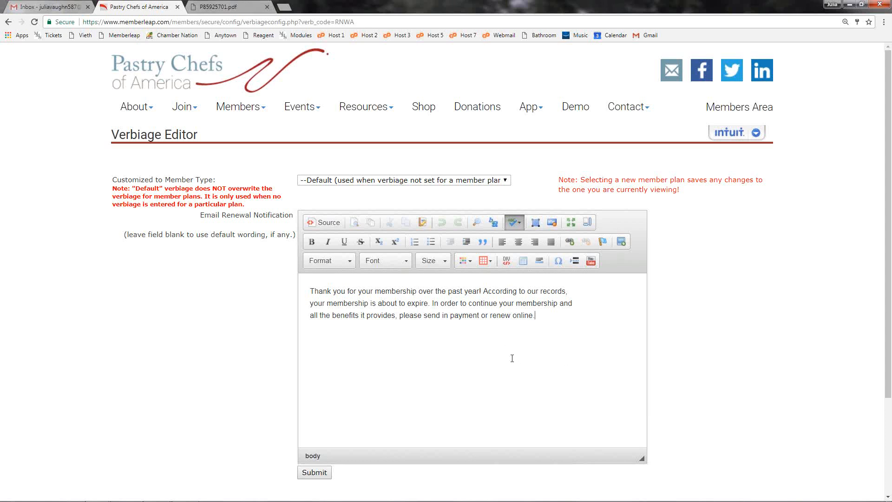
pyautogui.scroll(-1, 512, 358)
pyautogui.click(315, 426)
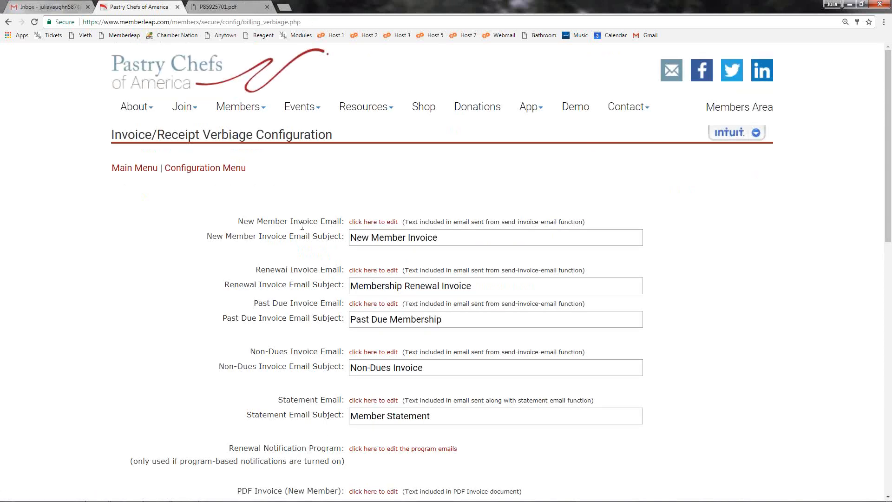
# Step: Open the Non-Dues Invoice Email verbiage, check its list of member types and return to the verbiage configuration
pyautogui.click(371, 352)
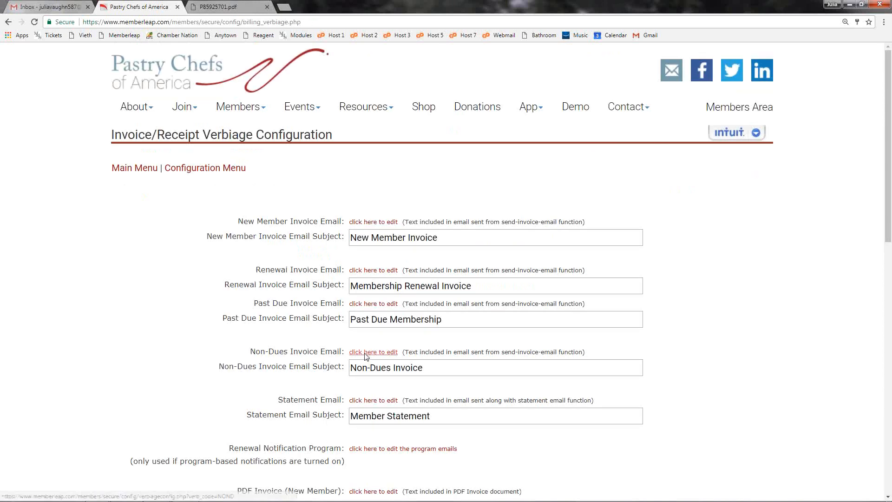
pyautogui.click(459, 182)
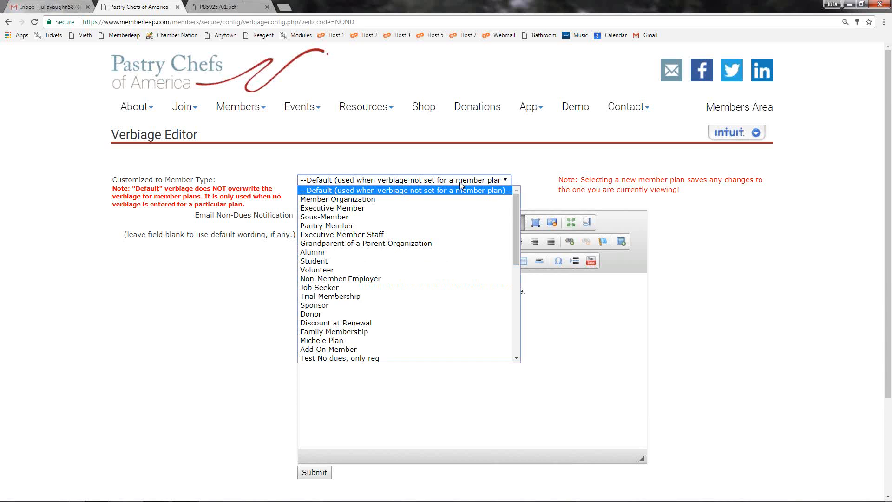
pyautogui.click(459, 182)
pyautogui.click(8, 22)
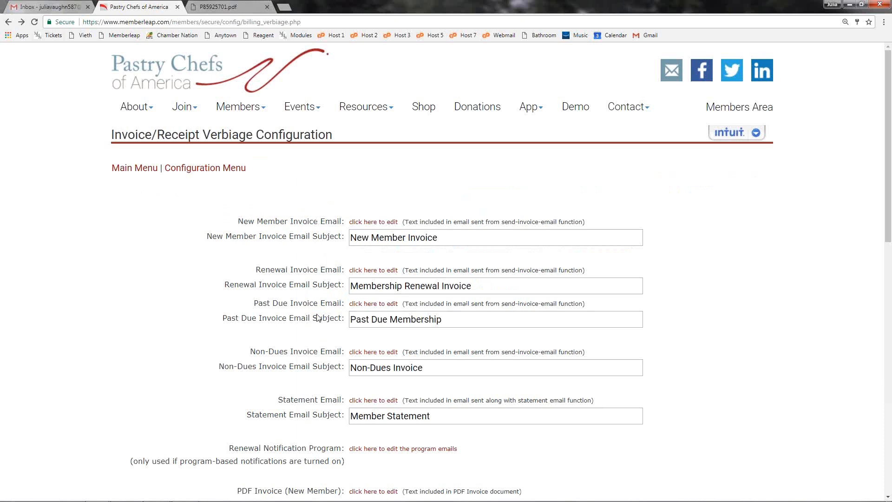
# Step: Review the email verbiage settings, comparing the Renewal Notification Program entry with the Renewal Invoice Email entry
pyautogui.scroll(-2, 315, 342)
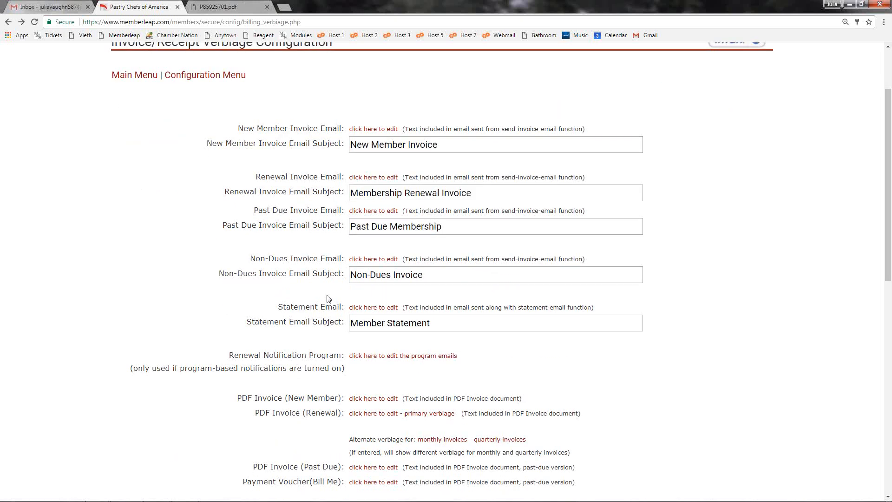
pyautogui.scroll(-2, 327, 286)
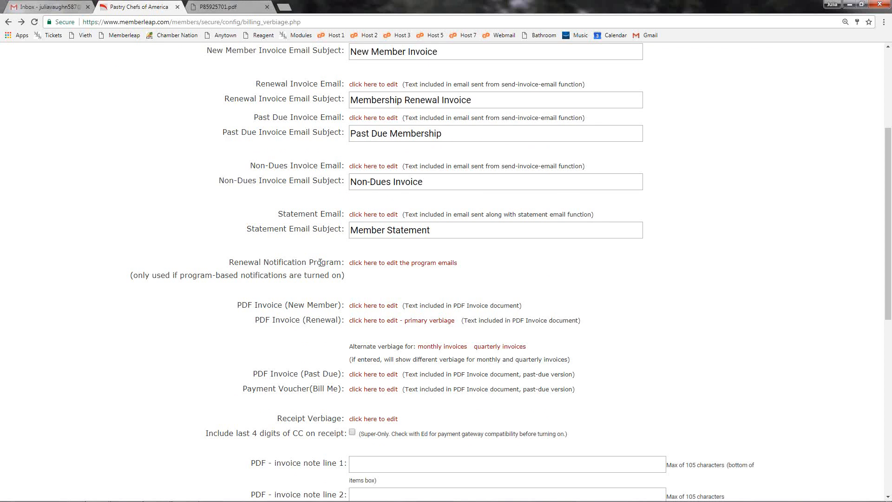
pyautogui.moveTo(309, 262); pyautogui.dragTo(341, 262)
pyautogui.click(340, 263)
pyautogui.scroll(2, 333, 298)
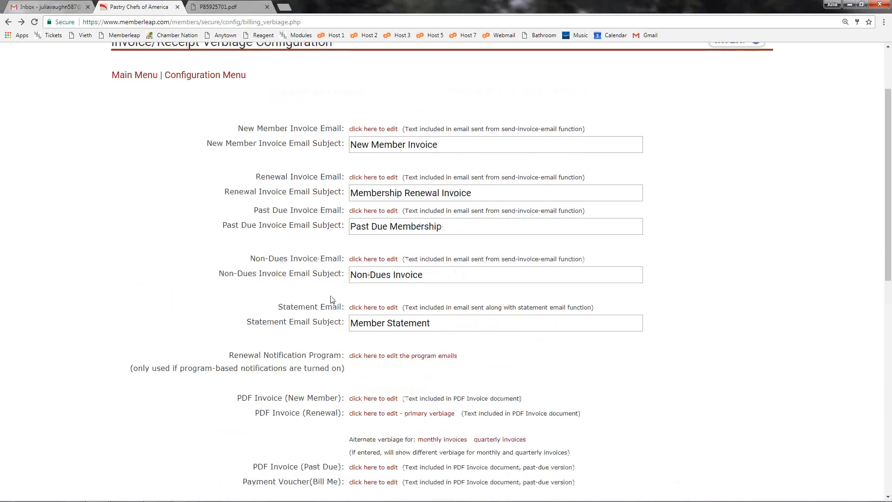
pyautogui.moveTo(255, 176); pyautogui.dragTo(335, 170)
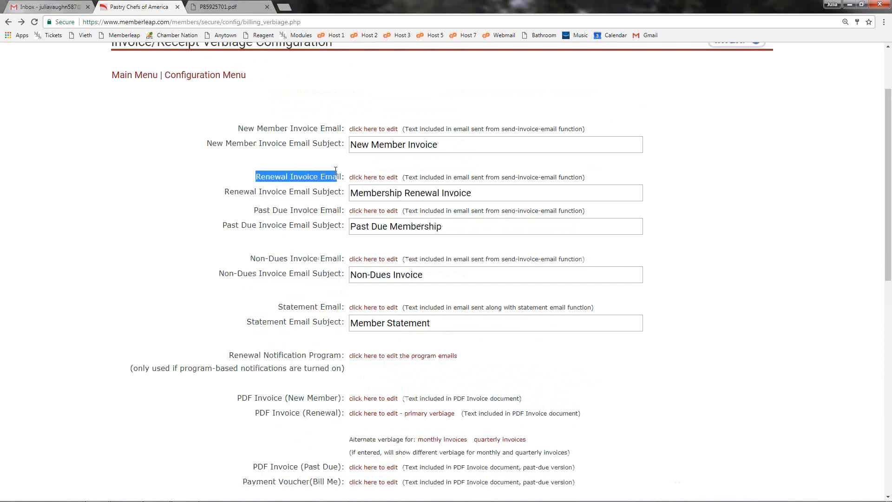
pyautogui.click(338, 174)
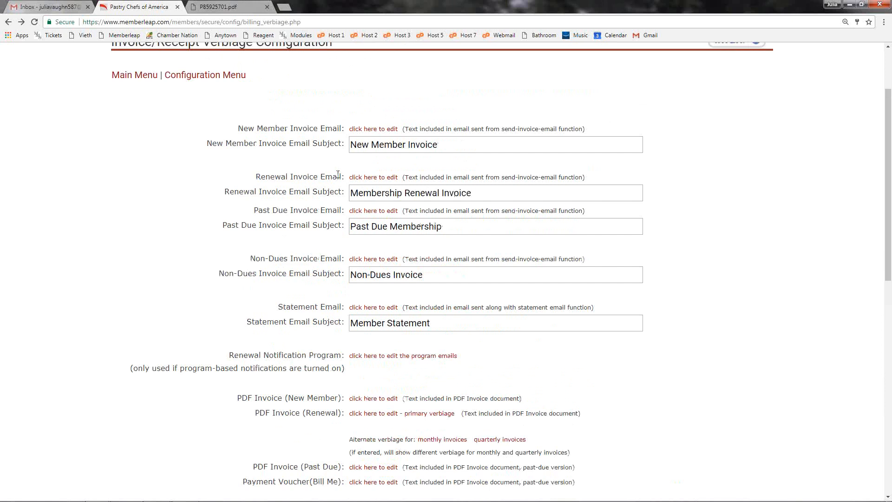
pyautogui.scroll(-2, 338, 176)
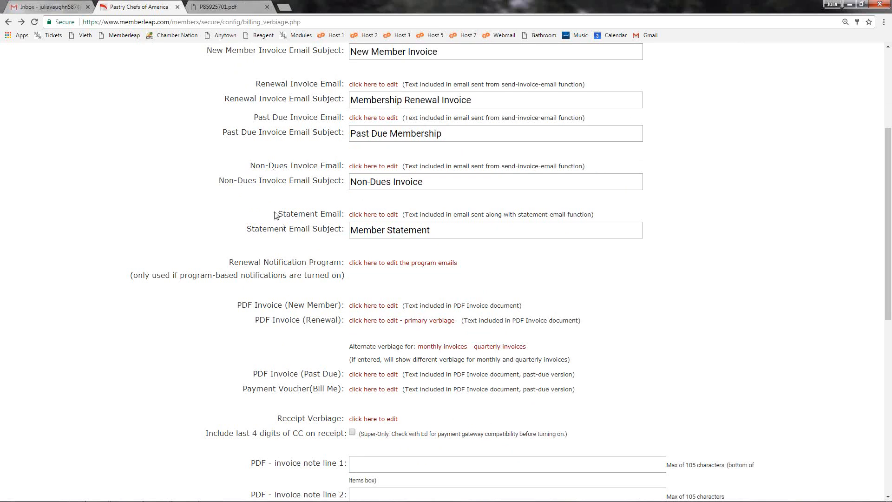
pyautogui.moveTo(255, 84); pyautogui.dragTo(341, 85)
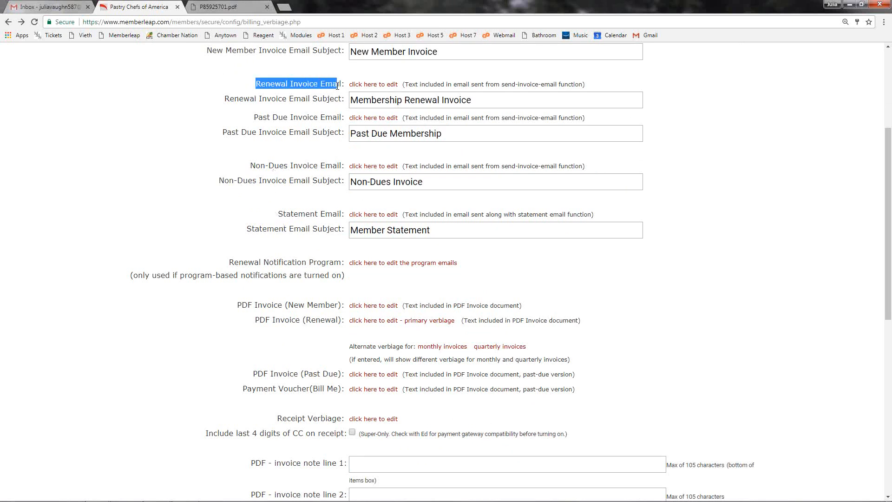
pyautogui.click(326, 140)
# Step: Open the Renewal Notification Program emails, add a new message and read the note explaining Days Out
pyautogui.scroll(-1, 319, 307)
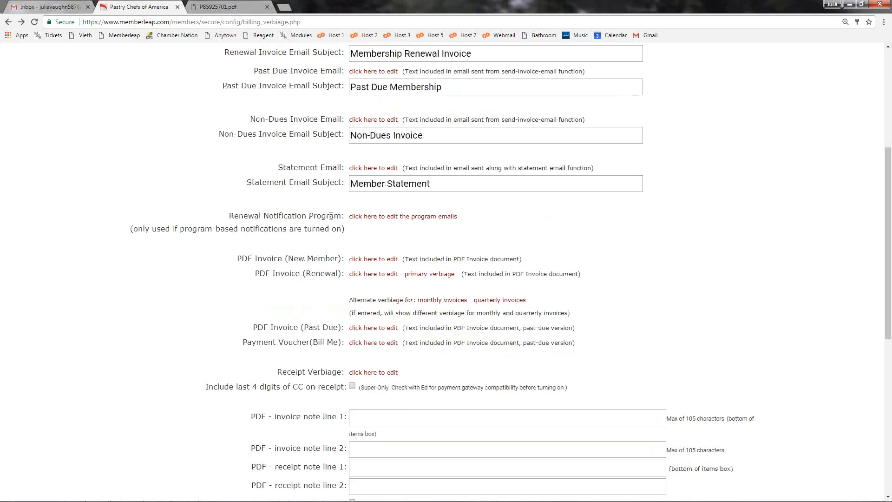
pyautogui.click(361, 217)
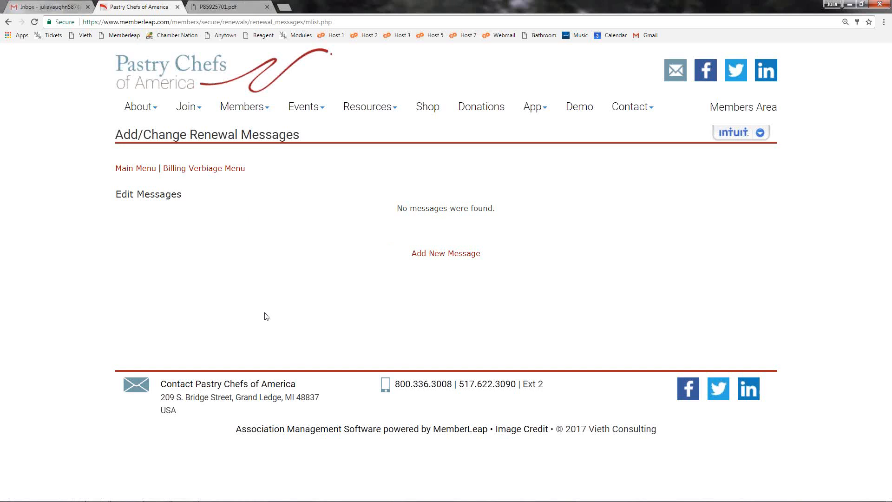
pyautogui.click(448, 259)
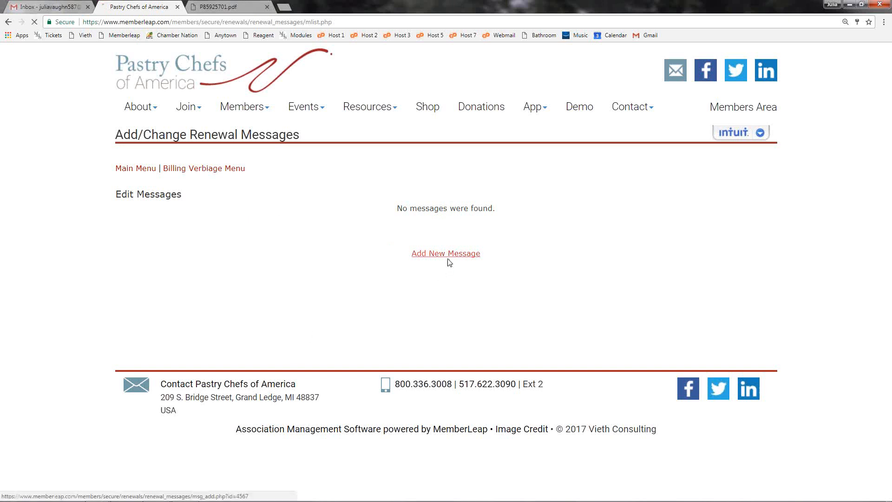
pyautogui.scroll(-1, 413, 341)
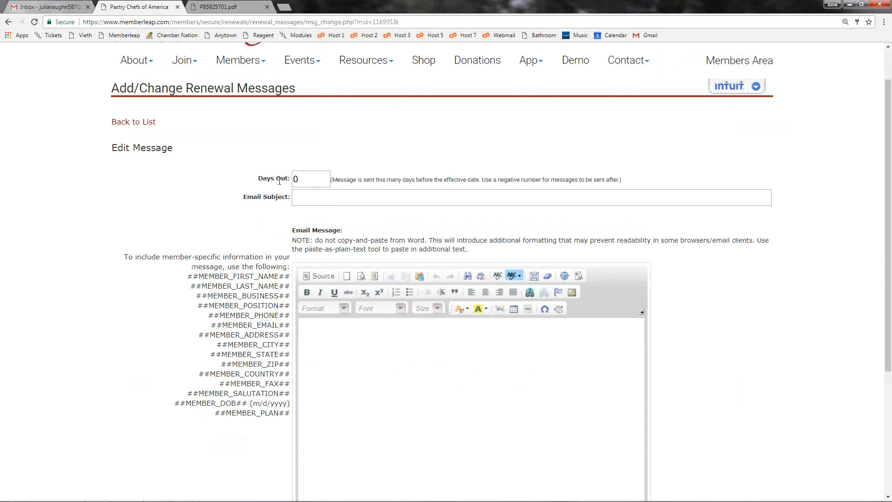
pyautogui.moveTo(333, 179); pyautogui.dragTo(479, 177)
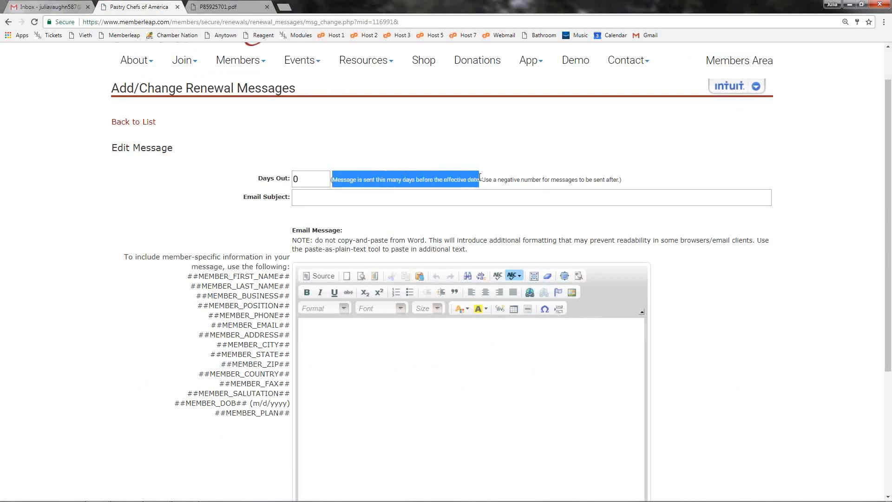
pyautogui.click(478, 179)
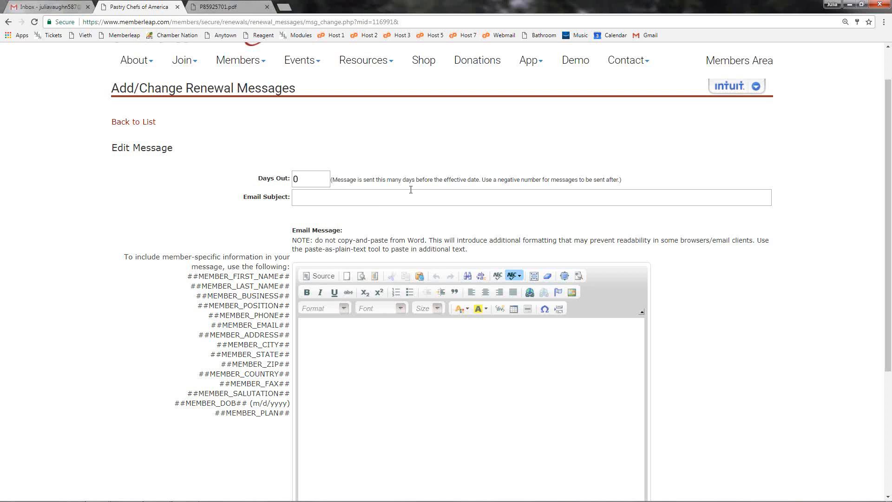
# Step: Set the renewal message's Days Out to 30 and its email subject to "Renewal Notice"
pyautogui.doubleClick(311, 178)
pyautogui.write('30')
pyautogui.click(301, 202)
pyautogui.write('Renewa')
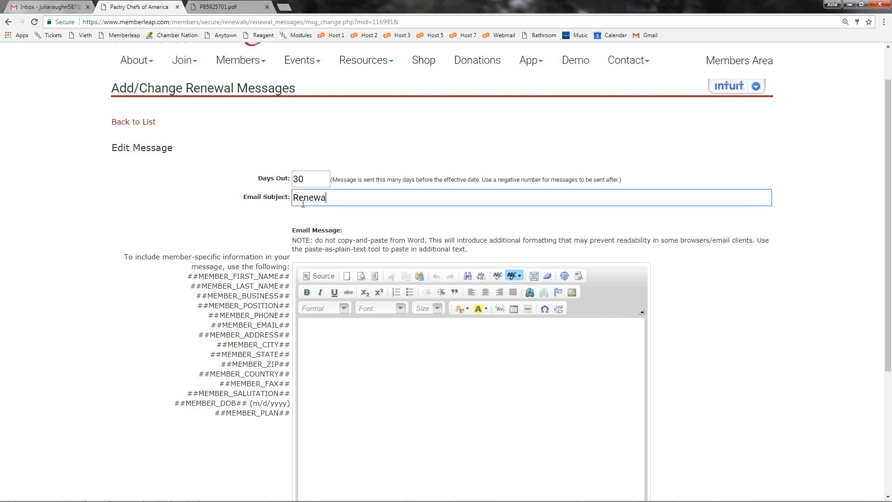
pyautogui.write('l Notice')
# Step: Enter "Test Message." as the body of the Renewal Notice email
pyautogui.scroll(-2, 330, 297)
pyautogui.rightClick(347, 330)
pyautogui.click(531, 249)
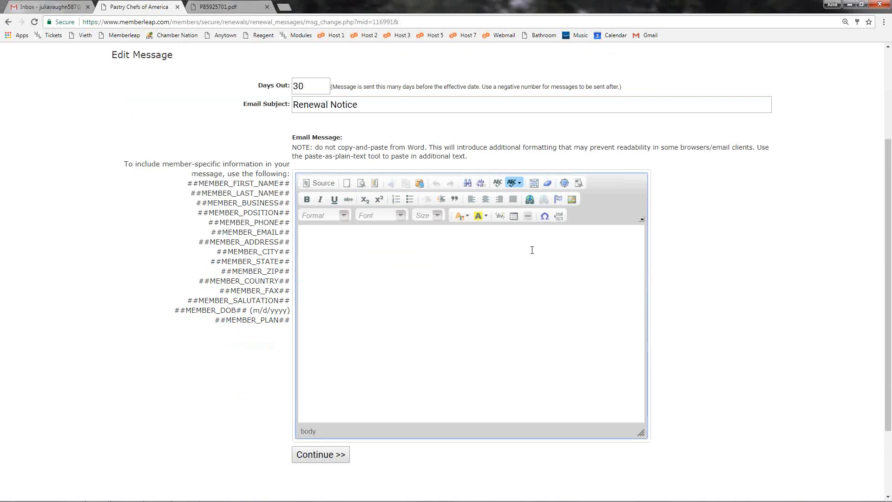
pyautogui.write('Test Message')
# Step: Copy the ##MEMBER_FIRST_NAME## placeholder onto a new line below the message text and save the renewal message
pyautogui.moveTo(188, 185); pyautogui.dragTo(288, 184)
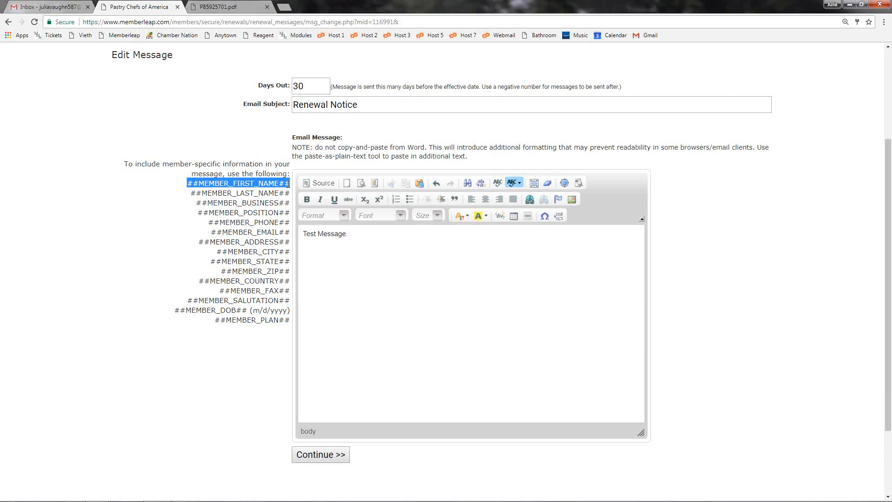
pyautogui.rightClick(287, 184)
pyautogui.click(308, 195)
pyautogui.click(358, 265)
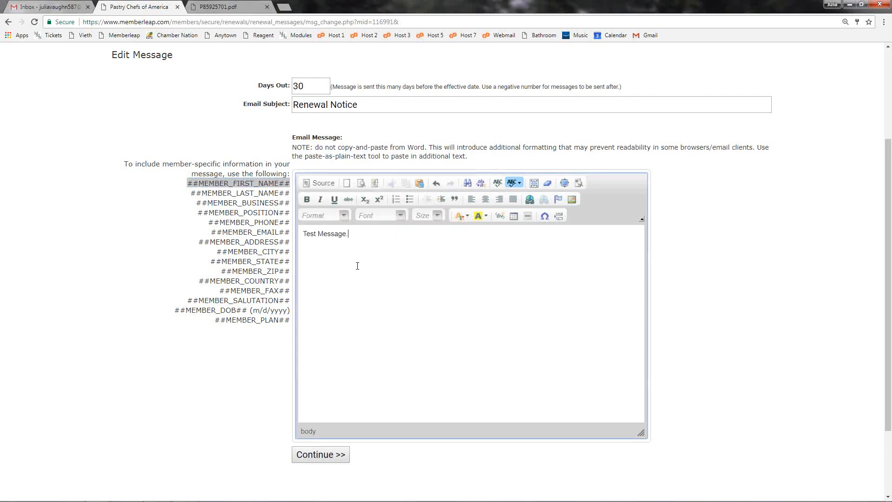
pyautogui.hotkey('ctrl', 'v')
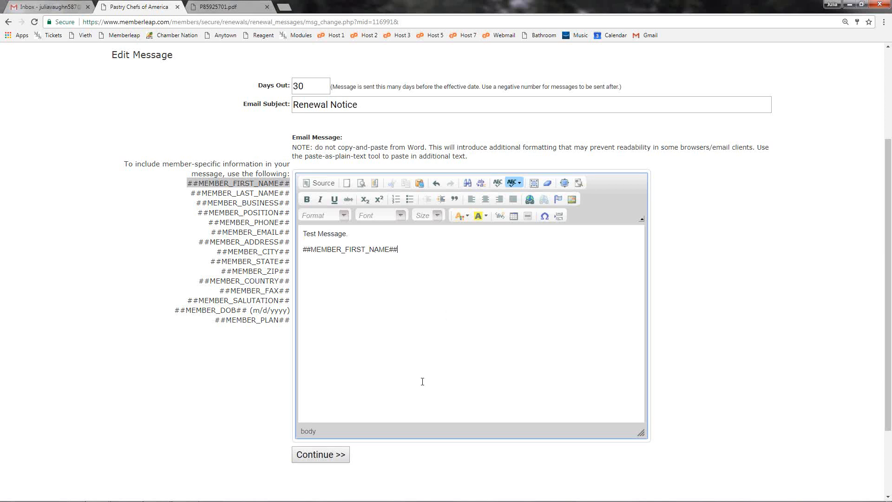
pyautogui.click(326, 461)
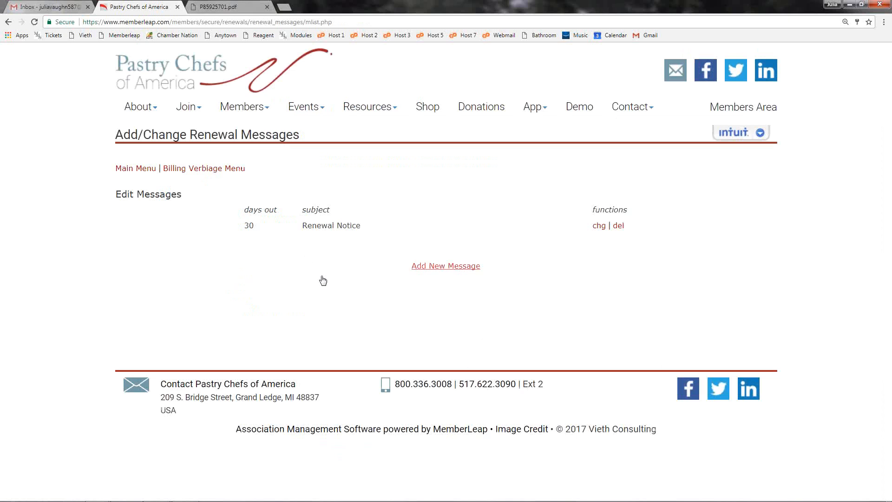
# Step: Add a second renewal message, check the negative-number note, and set Days Out to -7 and the email subject to "Please Pay"
pyautogui.click(415, 268)
pyautogui.scroll(-2, 379, 272)
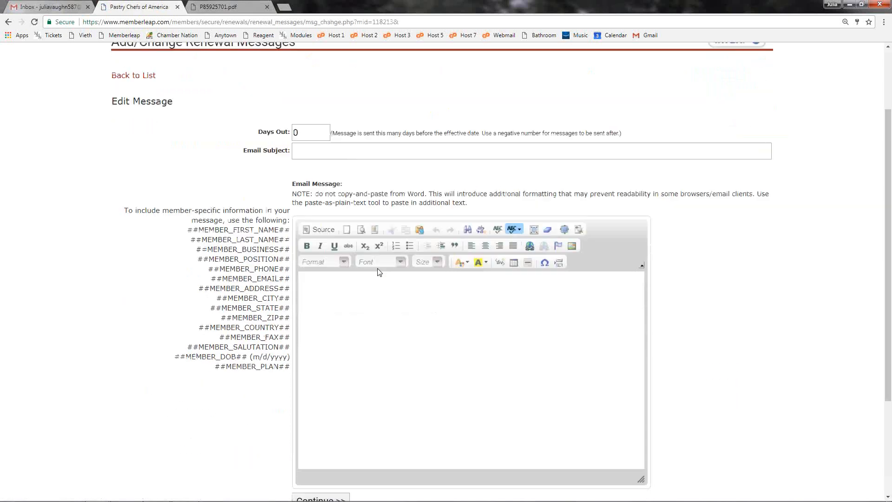
pyautogui.moveTo(482, 134); pyautogui.dragTo(622, 134)
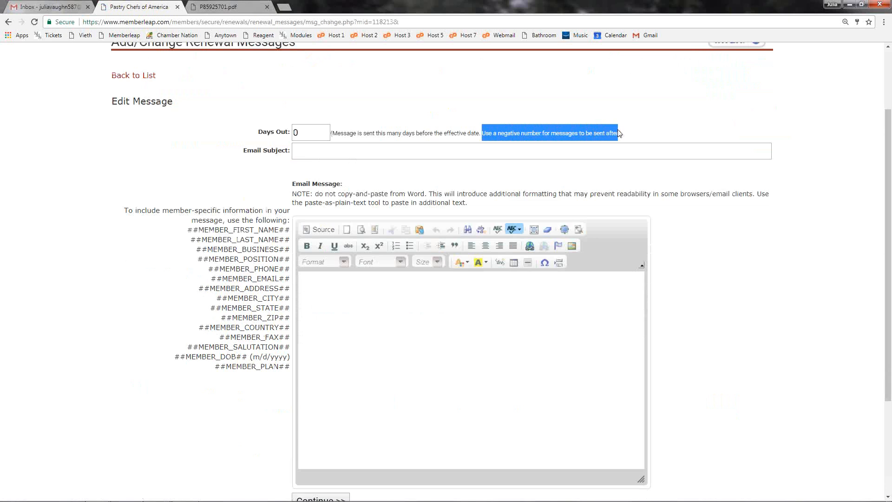
pyautogui.click(620, 133)
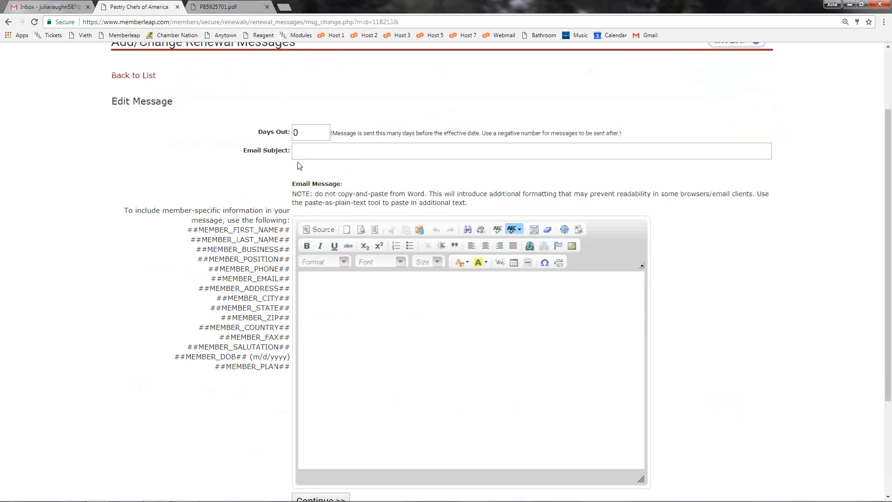
pyautogui.click(273, 131)
pyautogui.write('7')
pyautogui.write('-')
pyautogui.click(329, 150)
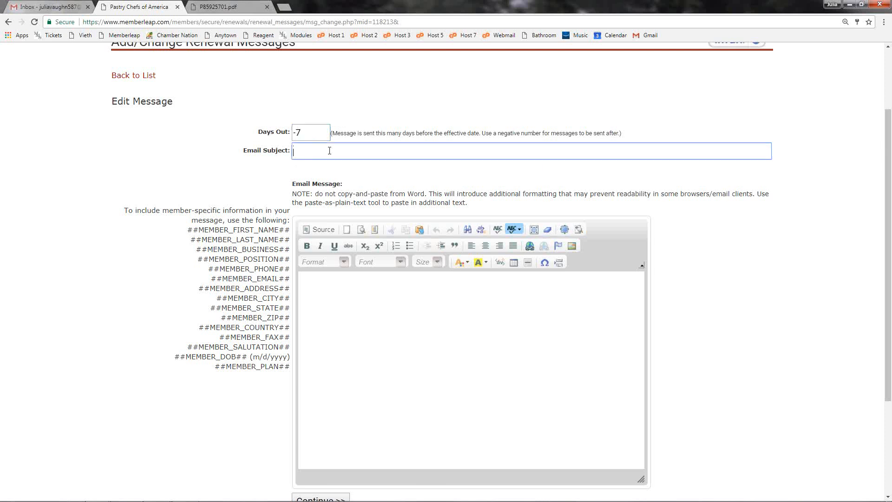
pyautogui.write('Please Pay')
# Step: Enter "Message" as the body of the Please Pay email and save it
pyautogui.click(436, 347)
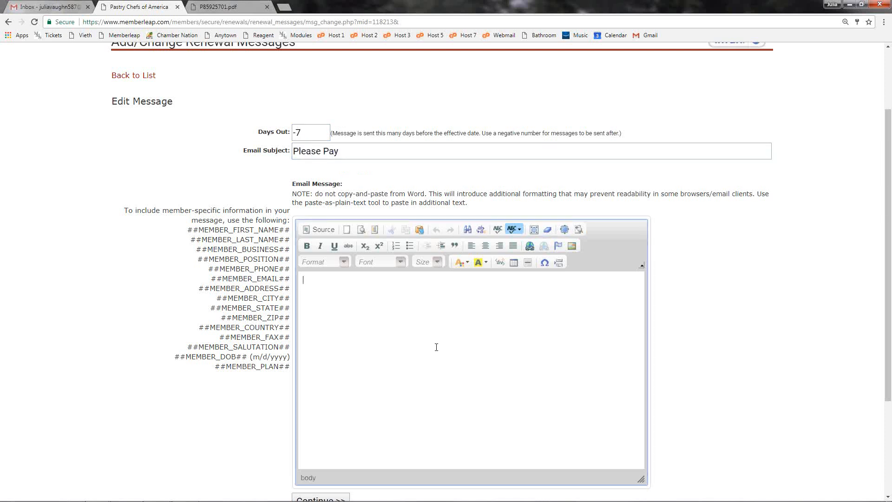
pyautogui.write('Message')
pyautogui.scroll(-2, 416, 369)
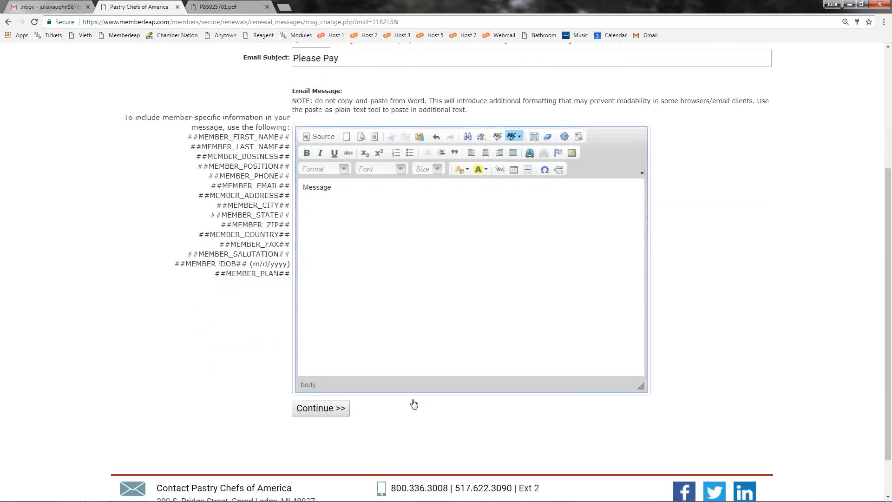
pyautogui.click(339, 409)
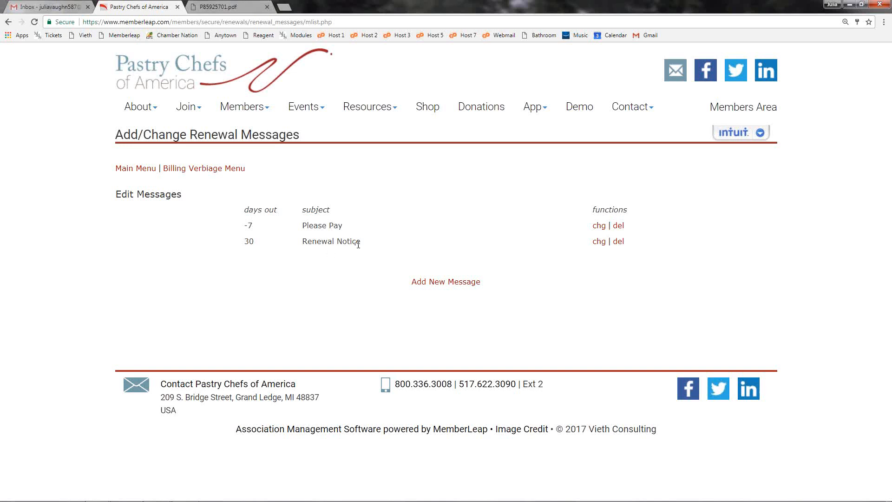
# Step: Return to the billing verbiage settings, review the PDF invoice options and open the primary verbiage for PDF Invoice (Renewal)
pyautogui.click(218, 170)
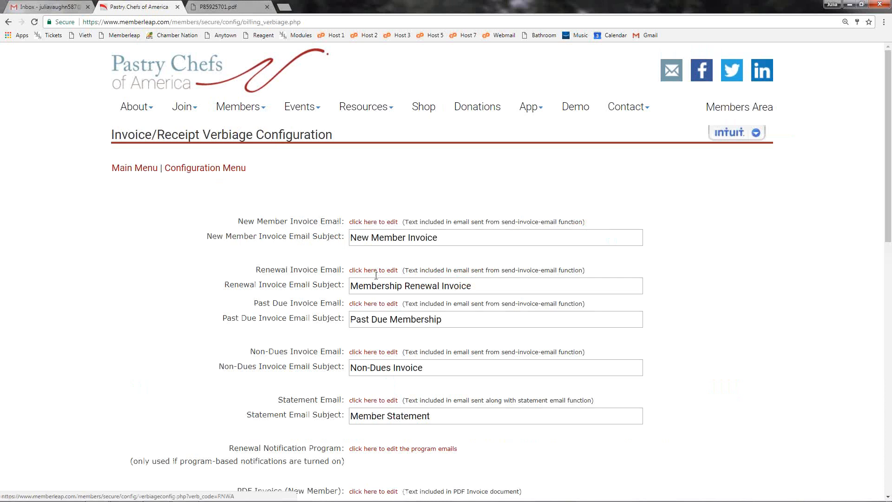
pyautogui.scroll(-5, 376, 275)
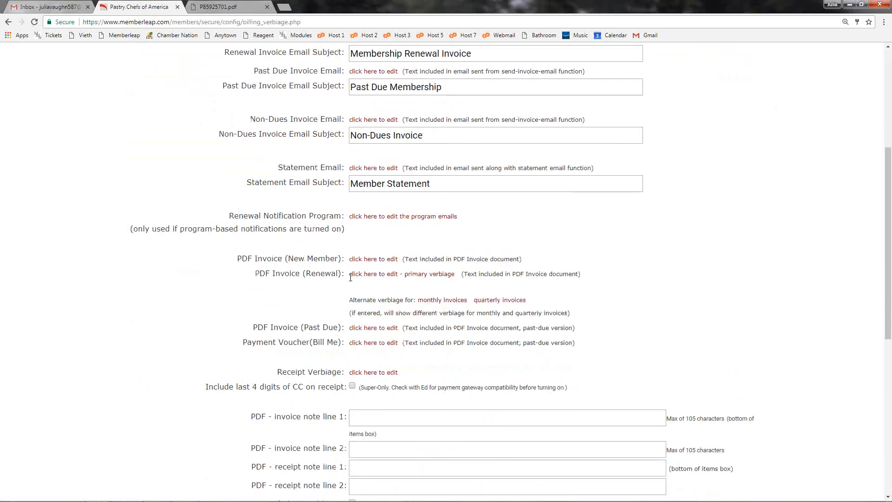
pyautogui.scroll(-1, 351, 277)
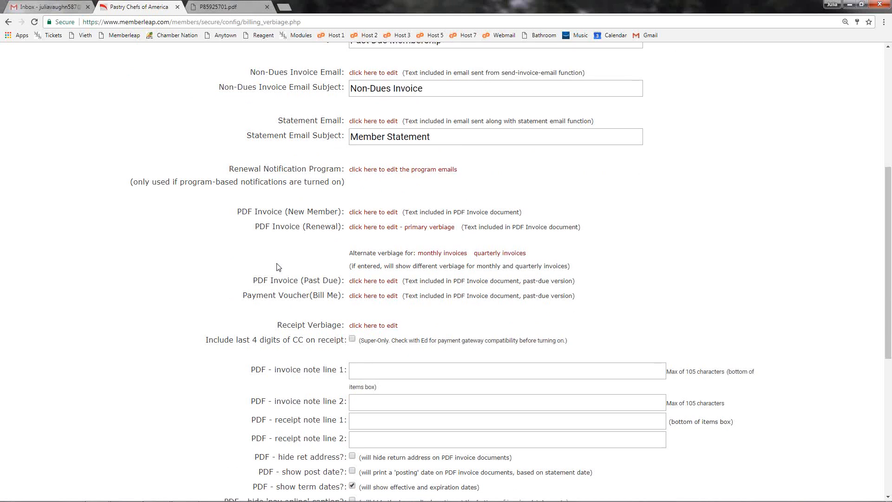
pyautogui.scroll(-1, 278, 265)
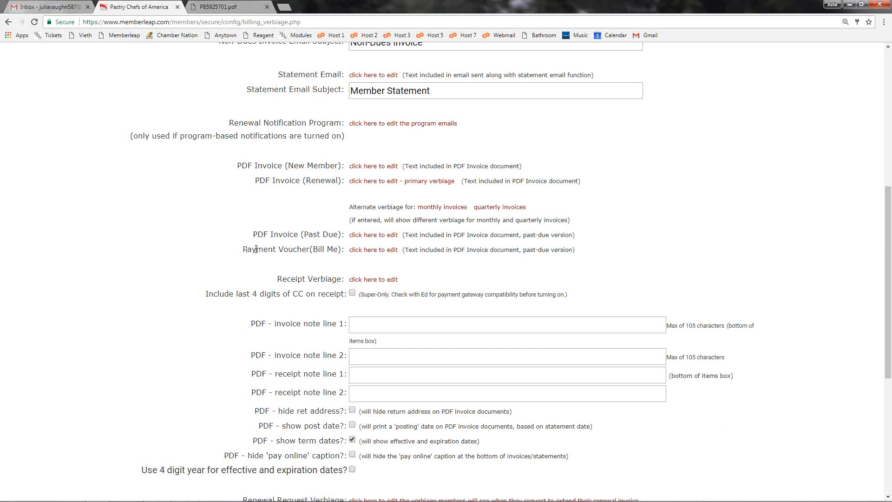
pyautogui.scroll(1, 325, 267)
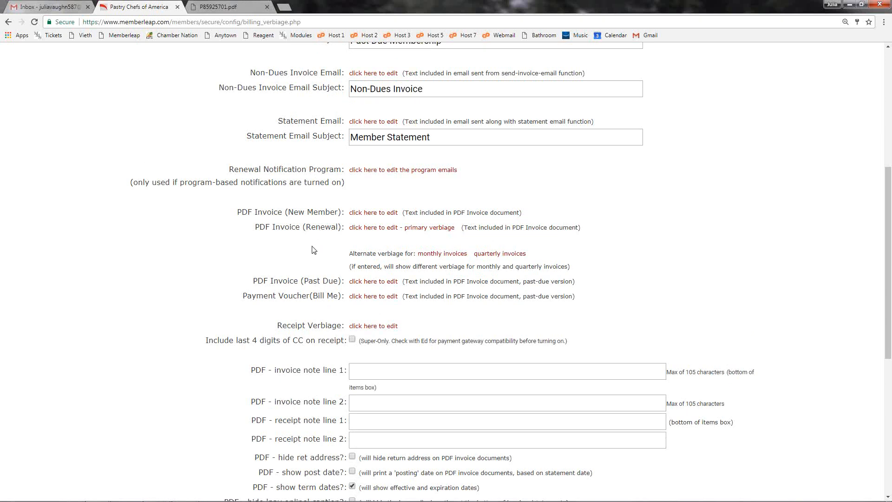
pyautogui.click(389, 232)
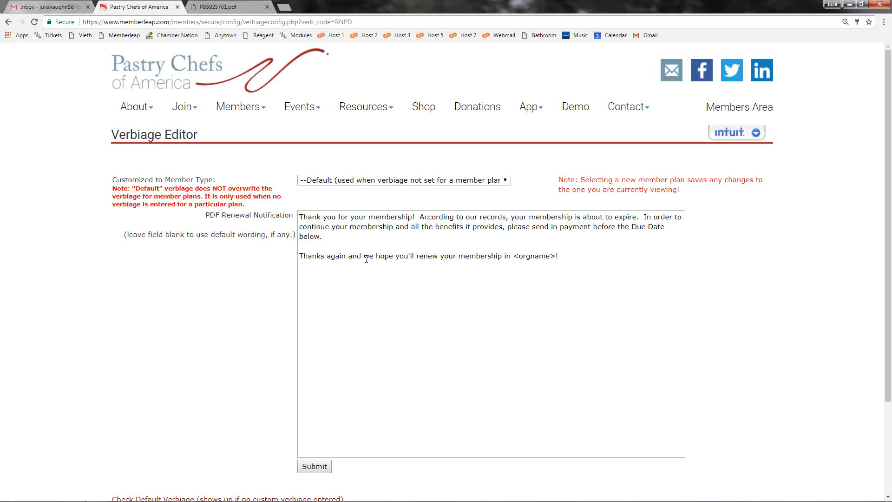
# Step: Examine the renewal wording above the items box in the P85925701.pdf membership invoice, then return to the verbiage editor
pyautogui.click(226, 6)
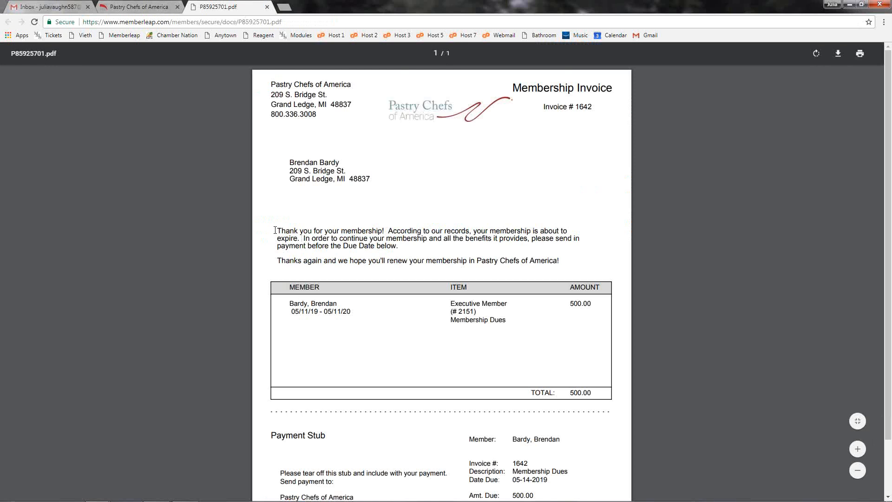
pyautogui.moveTo(276, 230); pyautogui.dragTo(569, 262)
pyautogui.click(141, 4)
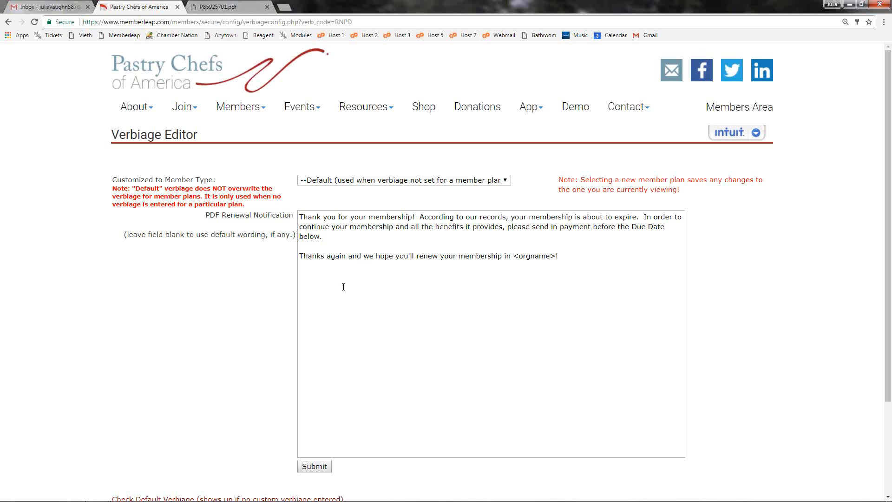
# Step: Customize the PDF renewal notification for Sous-Member by adding "Thank you!" at the end of the first paragraph and submit it
pyautogui.click(489, 184)
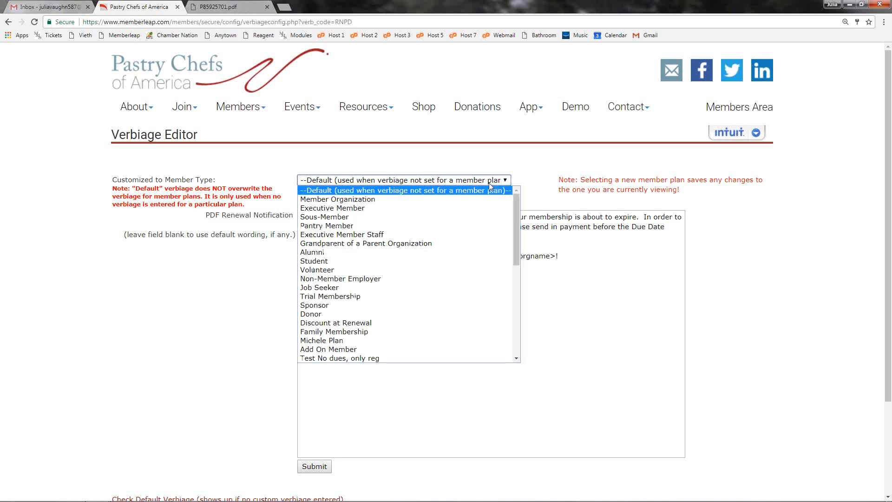
pyautogui.scroll(-8, 462, 286)
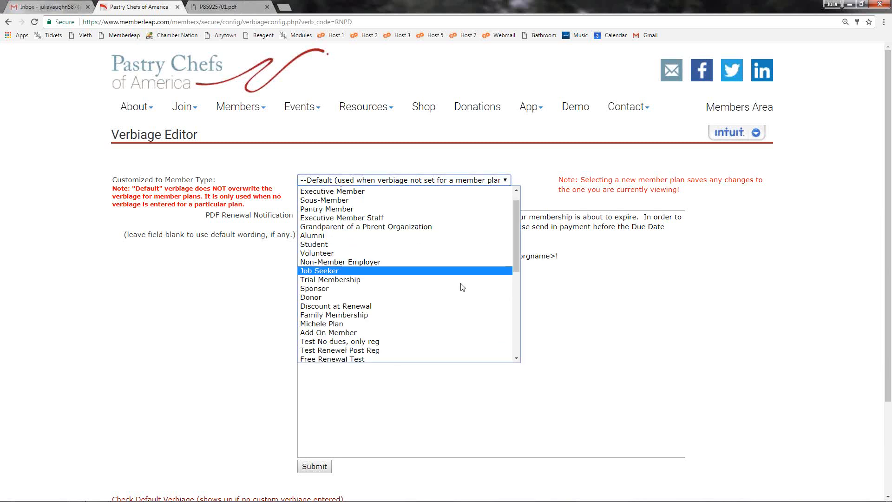
pyautogui.scroll(10, 460, 299)
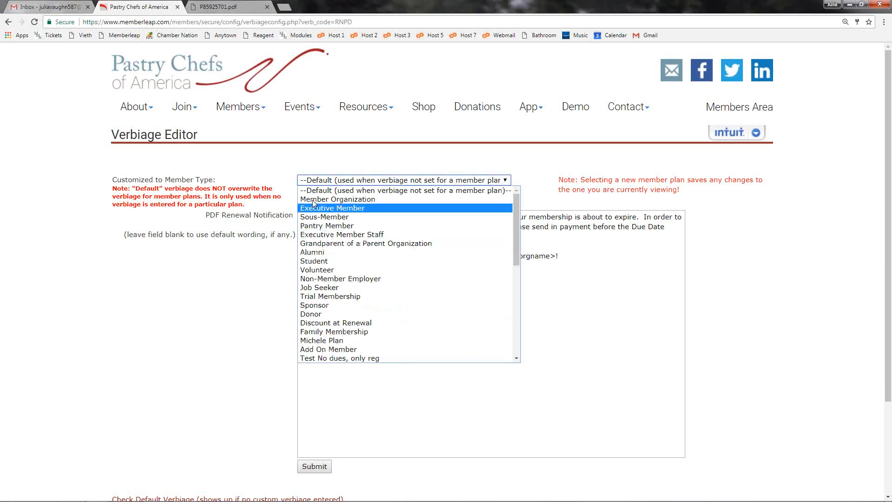
pyautogui.click(347, 218)
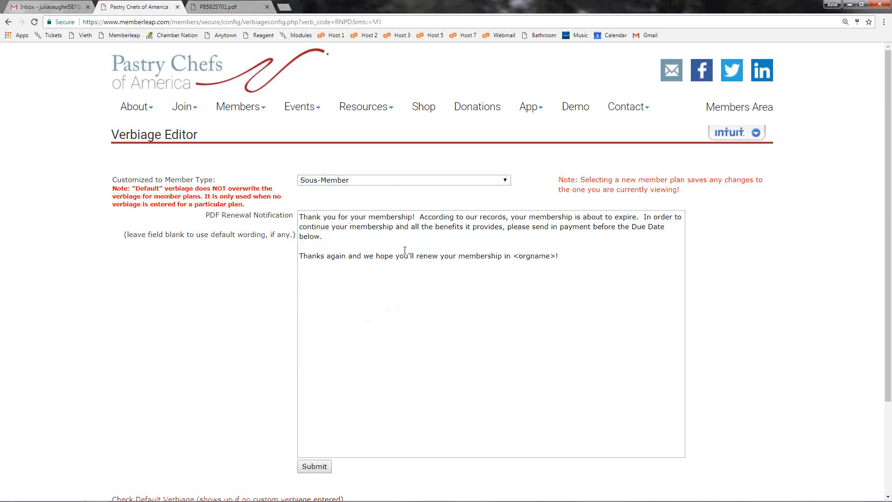
pyautogui.click(363, 237)
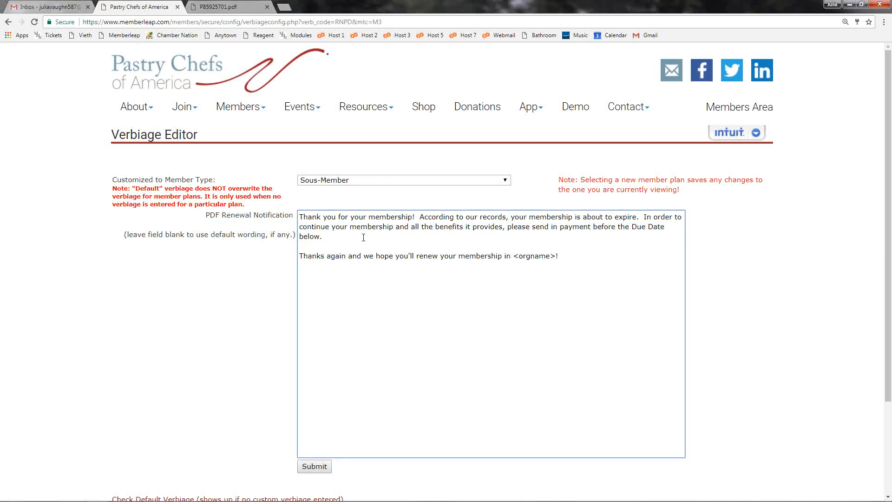
pyautogui.write('Thank you!')
pyautogui.click(315, 467)
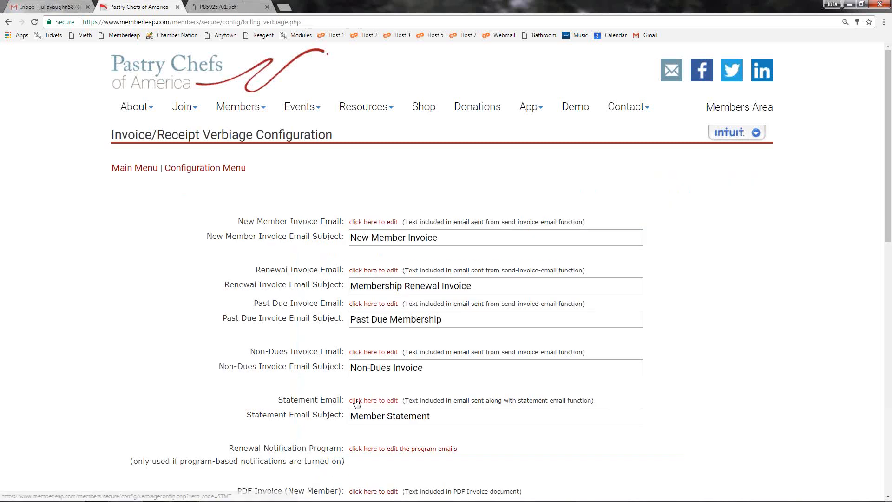
# Step: Reopen the PDF Invoice (Renewal) primary verbiage, clear the custom Sous-Member text and submit the blank field
pyautogui.scroll(-4, 334, 325)
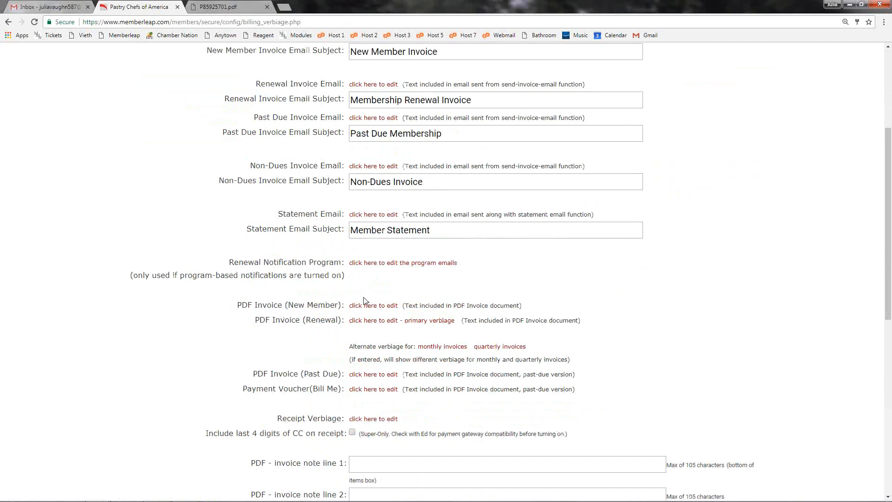
pyautogui.click(372, 320)
pyautogui.click(420, 181)
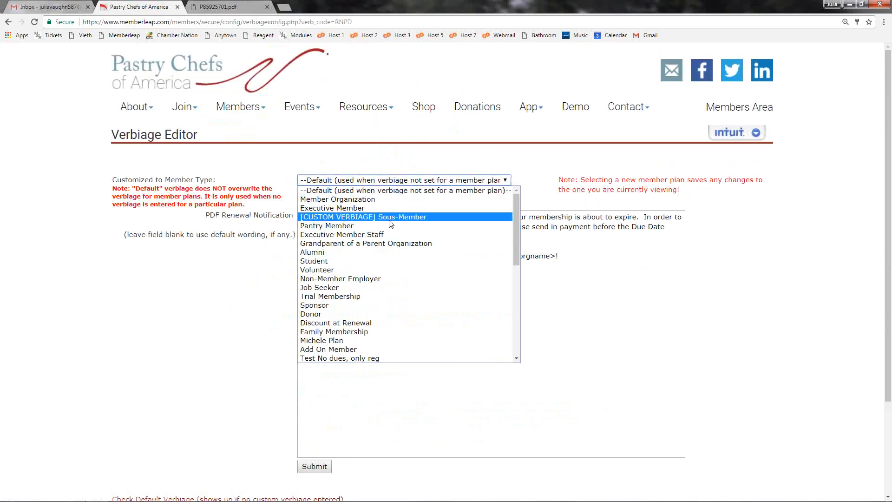
pyautogui.click(367, 217)
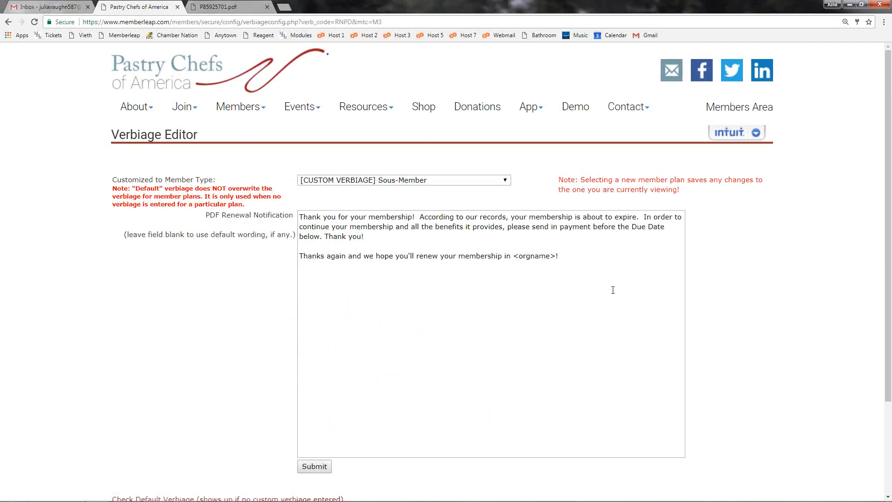
pyautogui.click(332, 261)
pyautogui.hotkey('ctrl', 'a')
pyautogui.press('BackSpace')
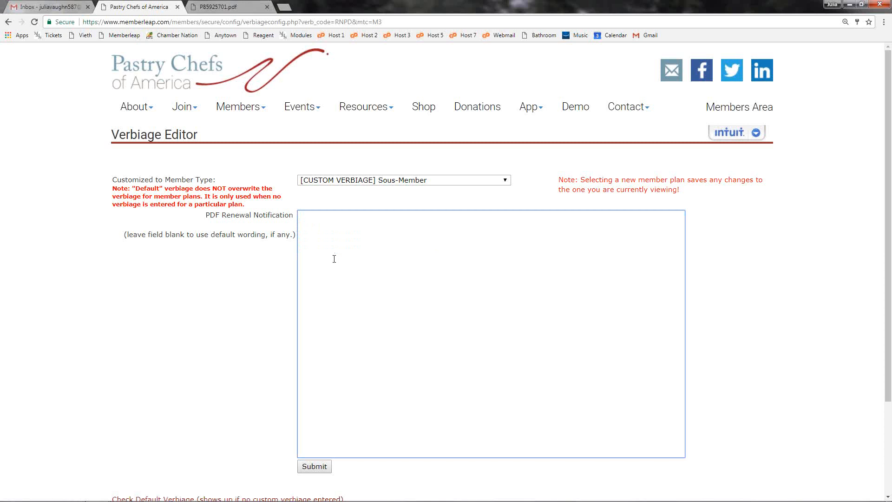
pyautogui.scroll(-2, 333, 258)
pyautogui.click(315, 372)
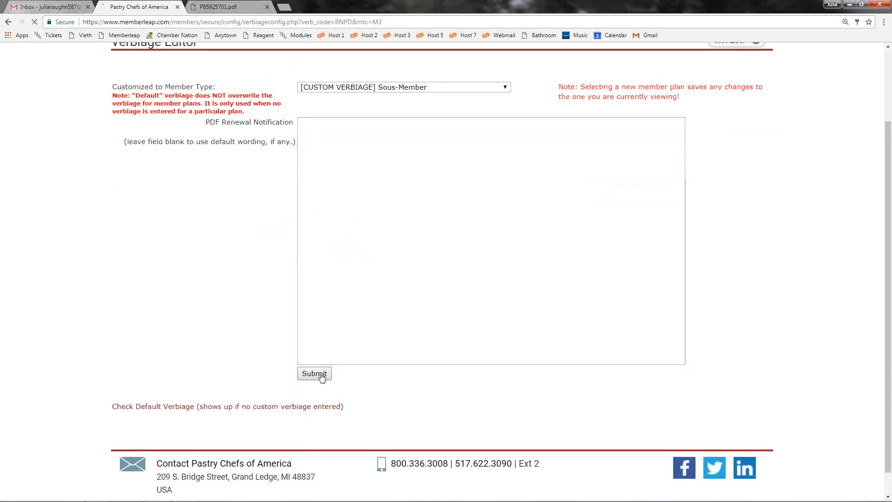
# Step: Reopen the PDF Invoice (Renewal) primary verbiage and check the Sous-Member entry among the member types, keeping Default selected
pyautogui.scroll(-5, 325, 374)
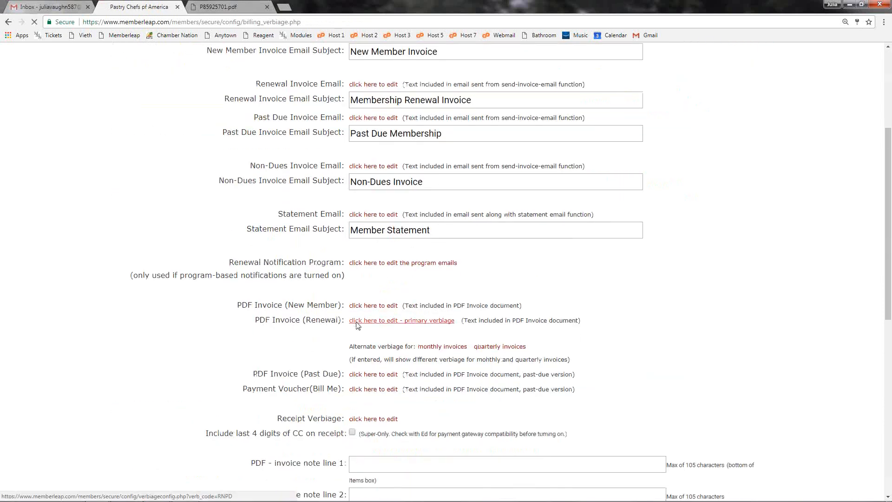
pyautogui.click(358, 316)
pyautogui.click(406, 180)
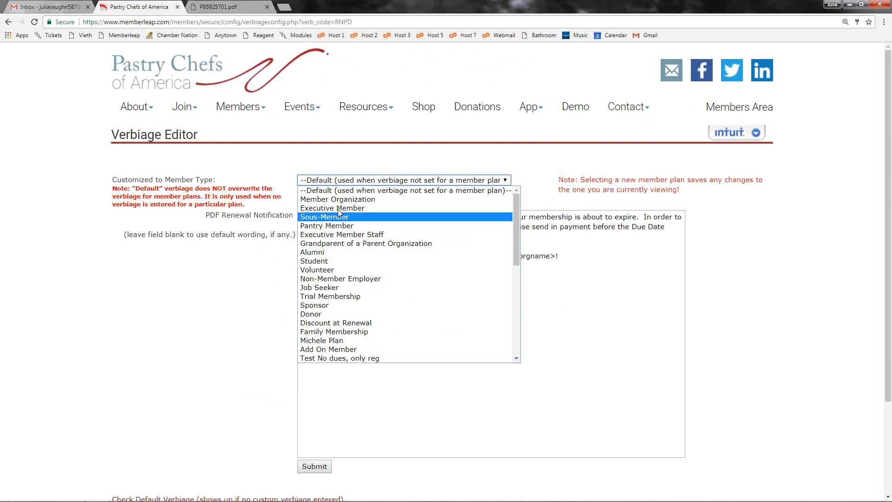
pyautogui.click(348, 183)
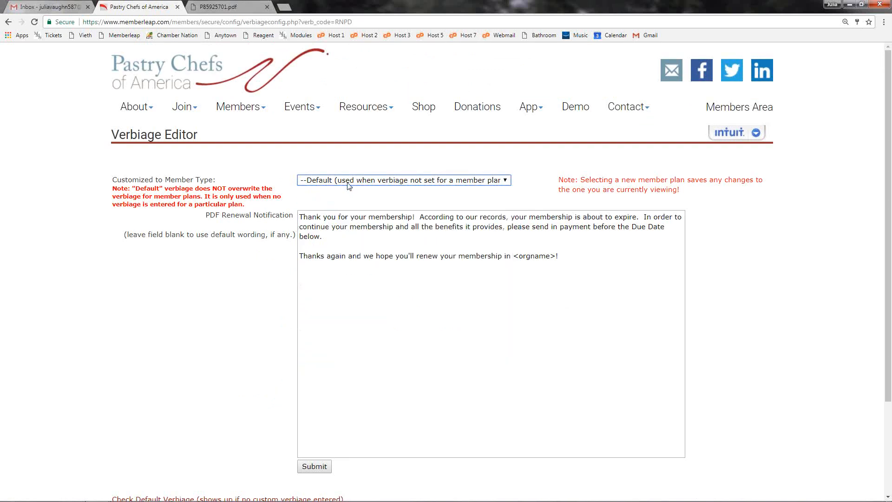
# Step: Review the renewal wording on the PDF invoice again and submit the default PDF renewal verbiage without edits
pyautogui.click(204, 6)
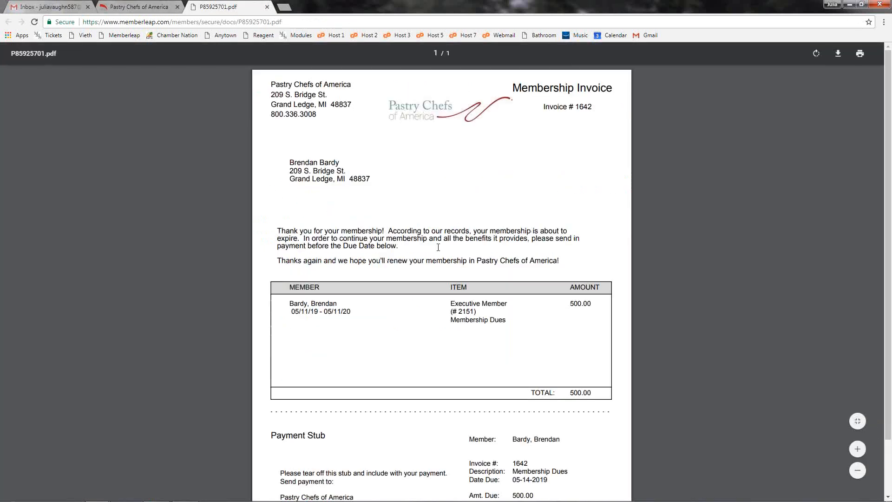
pyautogui.moveTo(554, 262); pyautogui.dragTo(278, 231)
pyautogui.click(143, 6)
pyautogui.scroll(-2, 408, 446)
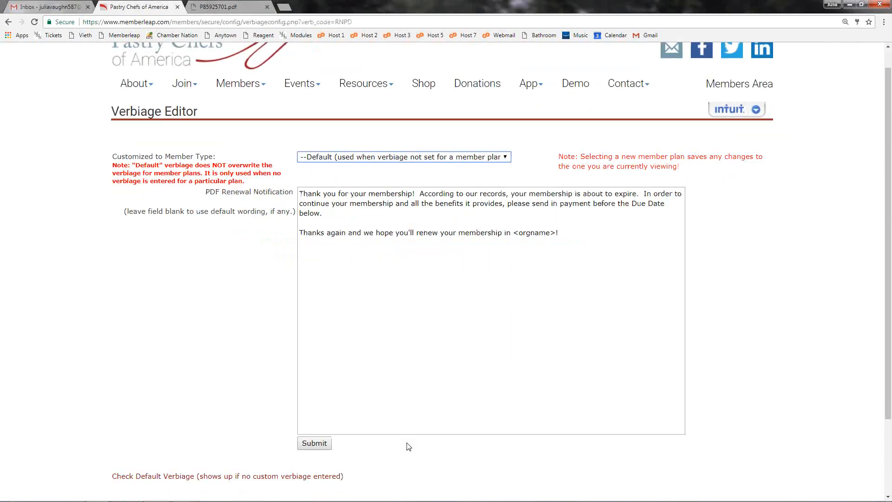
pyautogui.click(312, 378)
# Step: Open the Receipt Verbiage, review its default email text and the available member types, and submit it without edits
pyautogui.scroll(-4, 418, 385)
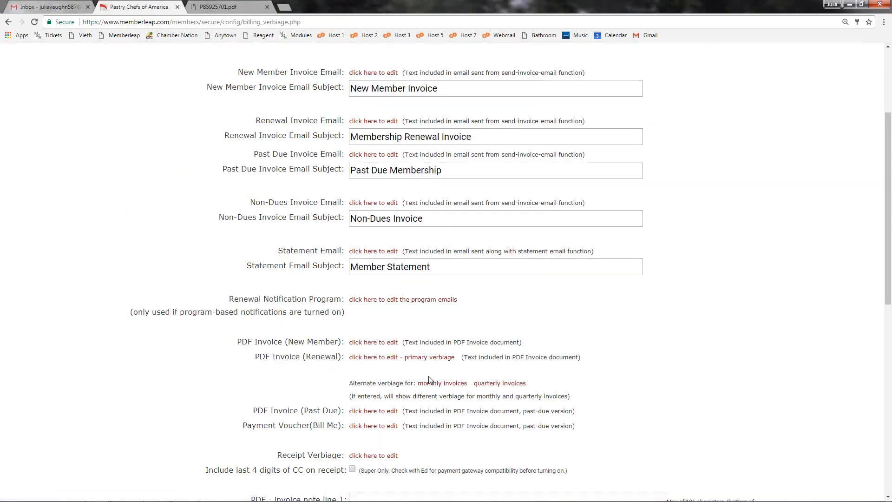
pyautogui.scroll(-3, 448, 387)
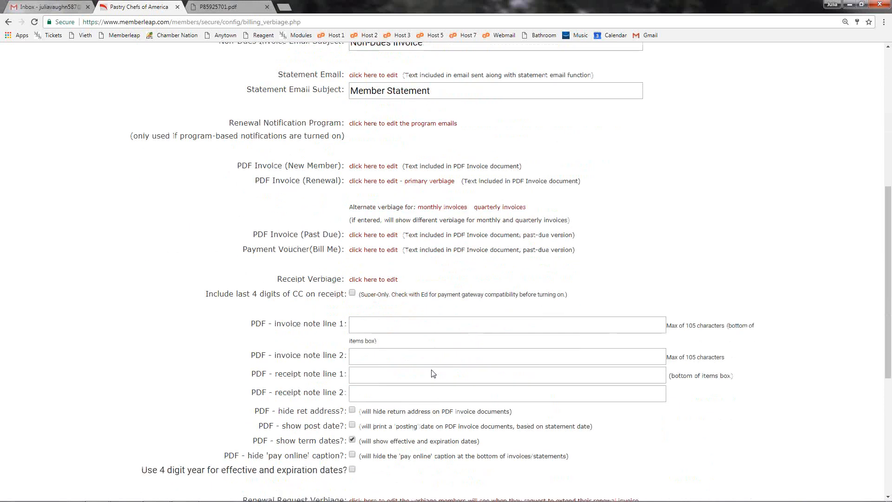
pyautogui.click(384, 281)
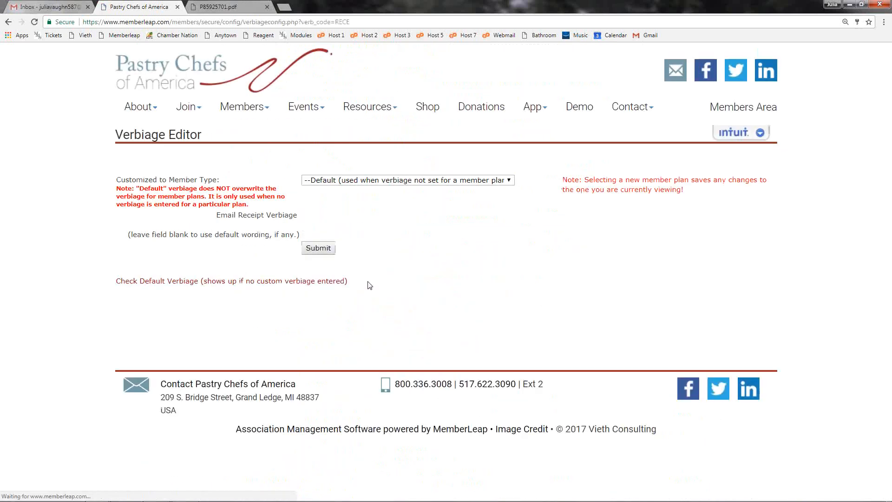
pyautogui.scroll(-1, 368, 282)
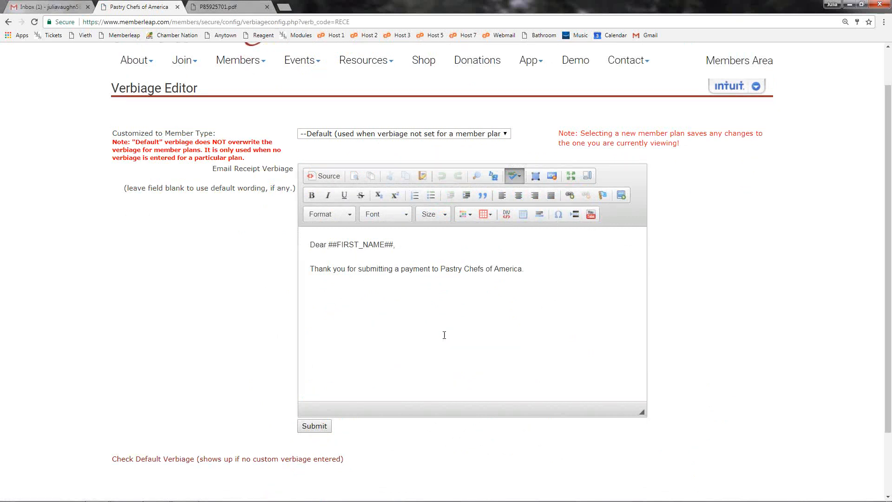
pyautogui.click(414, 135)
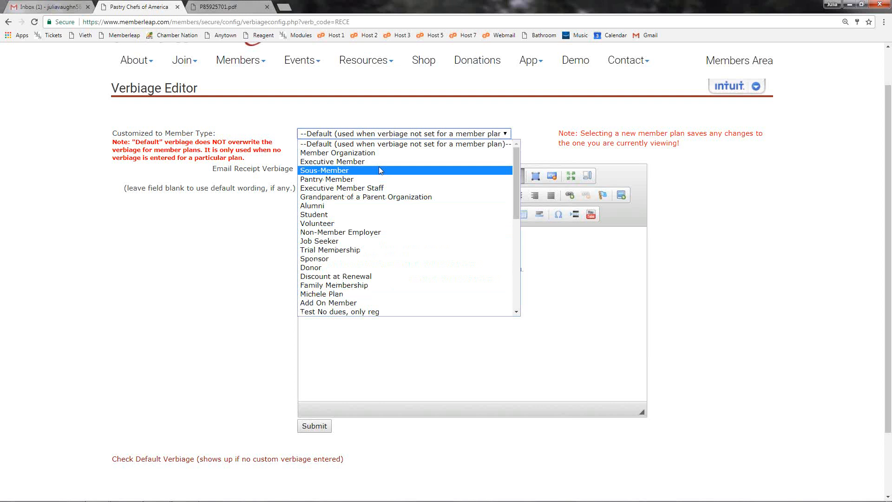
pyautogui.click(583, 312)
pyautogui.click(320, 426)
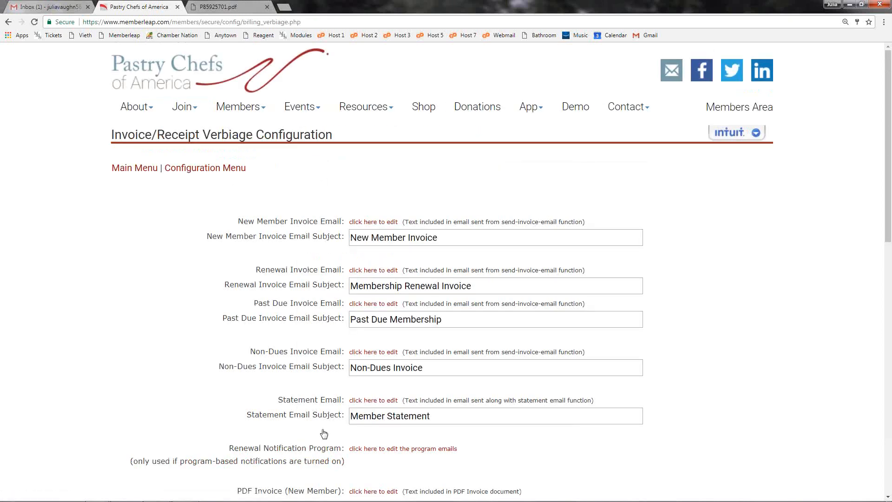
# Step: Examine the PDF invoice and receipt note line settings and compare them with the bottom of the items box on the PDF invoice
pyautogui.scroll(-5, 324, 433)
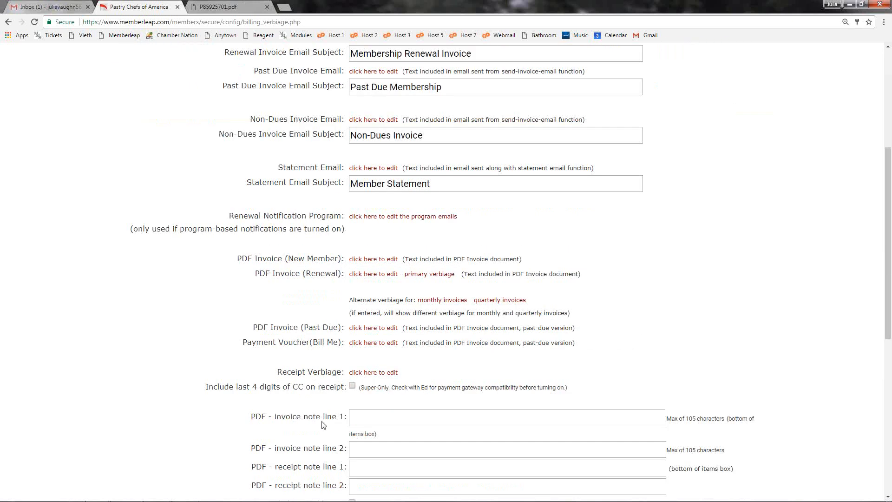
pyautogui.scroll(-4, 302, 413)
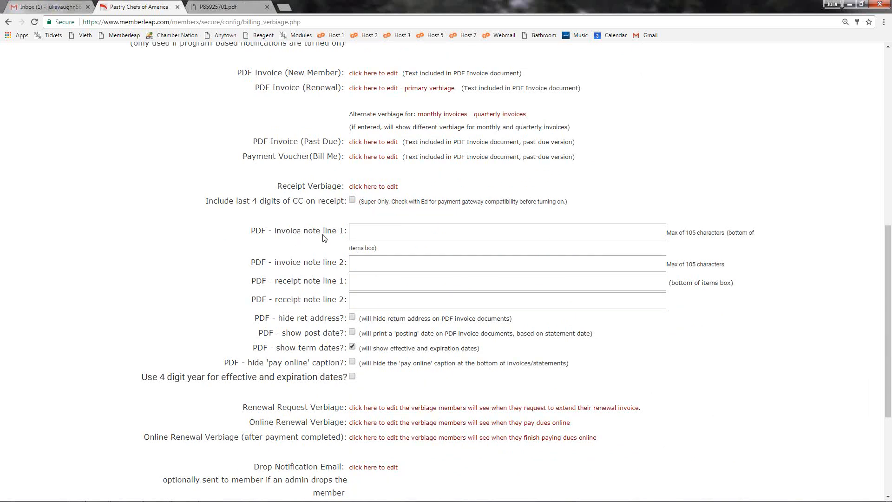
pyautogui.click(216, 7)
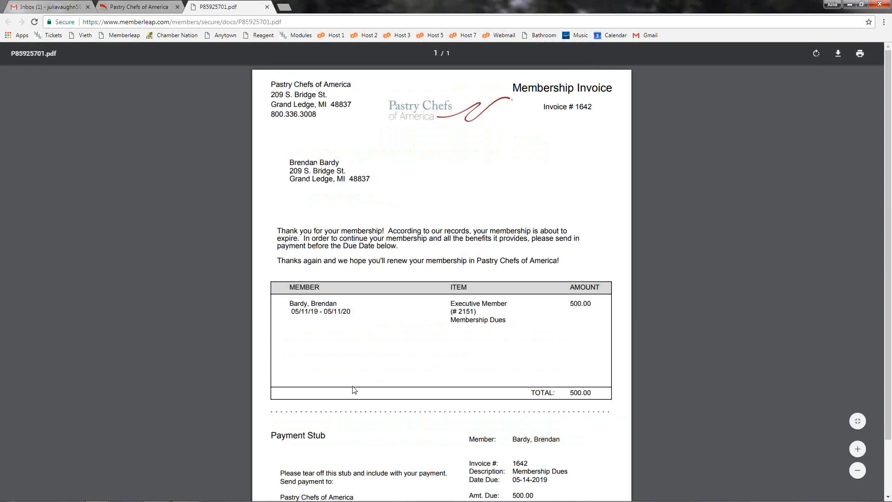
pyautogui.scroll(-2, 354, 389)
pyautogui.click(143, 5)
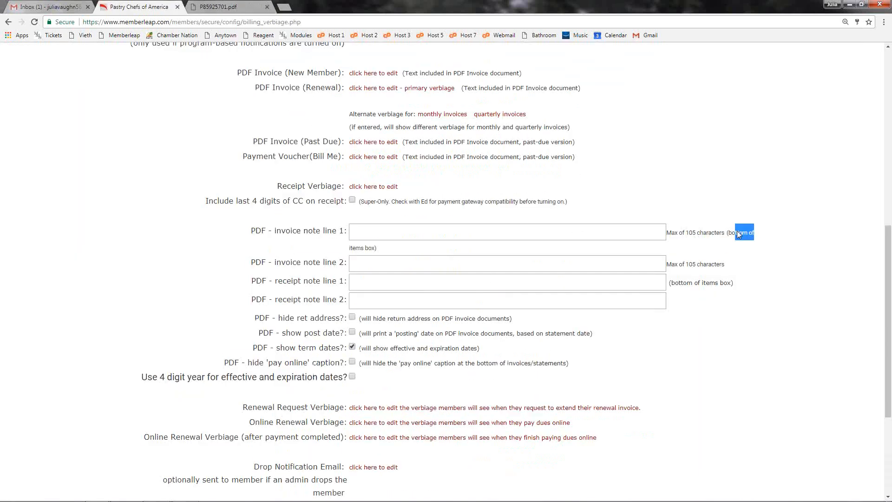
pyautogui.moveTo(737, 231); pyautogui.dragTo(681, 252)
pyautogui.click(429, 278)
pyautogui.click(231, 6)
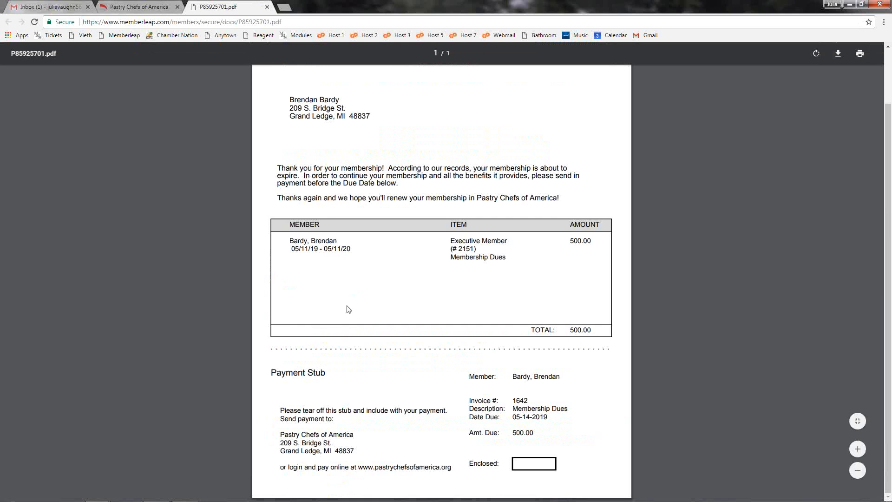
pyautogui.click(141, 7)
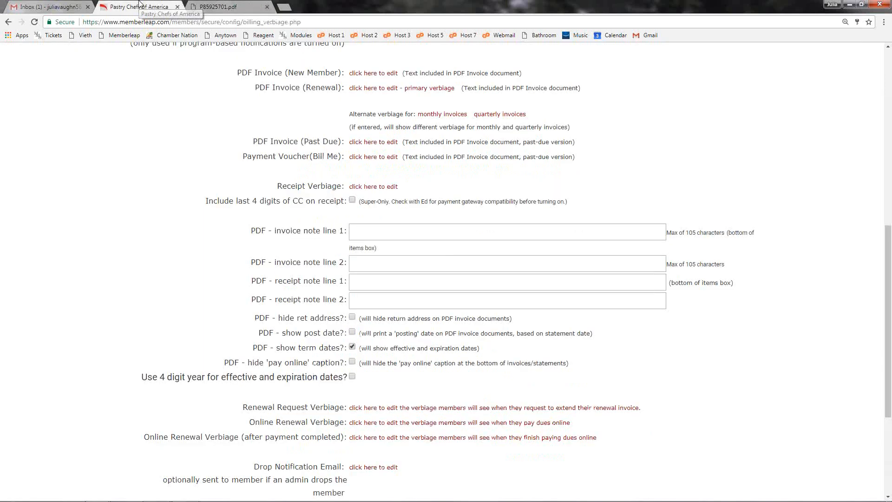
# Step: Set PDF invoice note line 1 to "Note 1" and line 2 to "Note 2", and submit the verbiage configuration
pyautogui.click(415, 231)
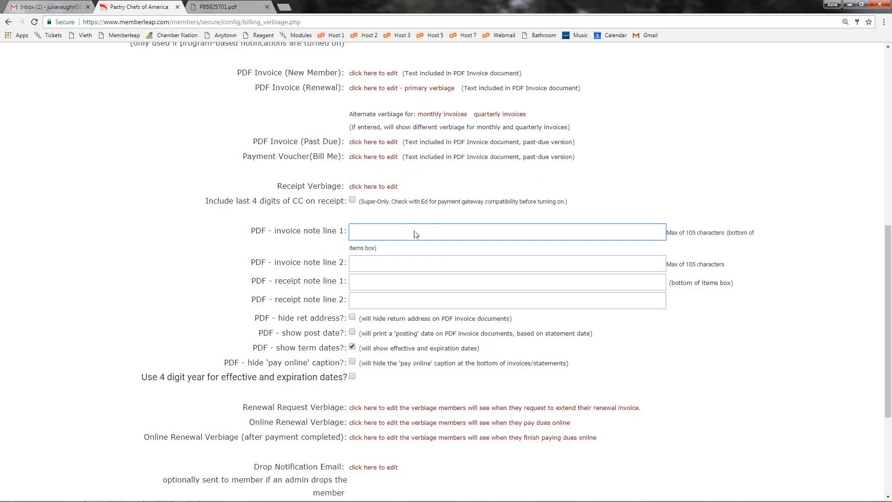
pyautogui.write('Note 1')
pyautogui.click(463, 263)
pyautogui.write('Note 2')
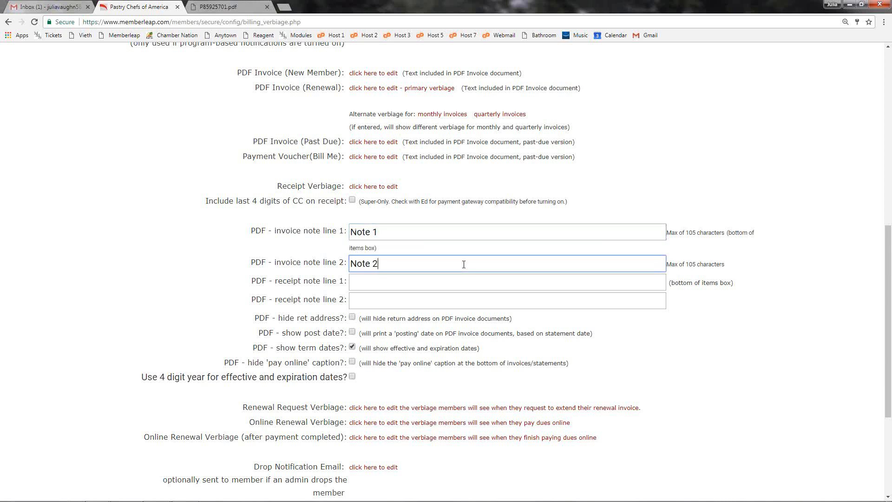
pyautogui.scroll(-5, 461, 266)
pyautogui.click(372, 361)
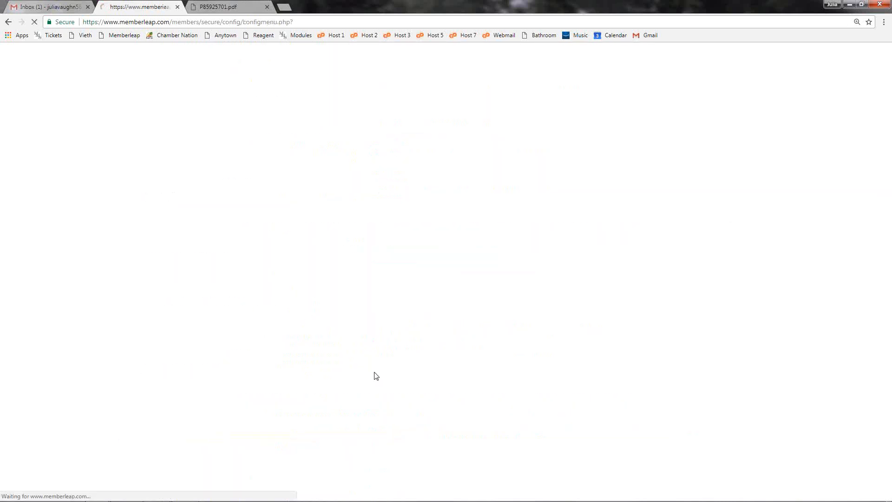
# Step: Open the admin main menu in a separate browser tab and display one member's invoices and payments from Membership Billing
pyautogui.click(161, 169)
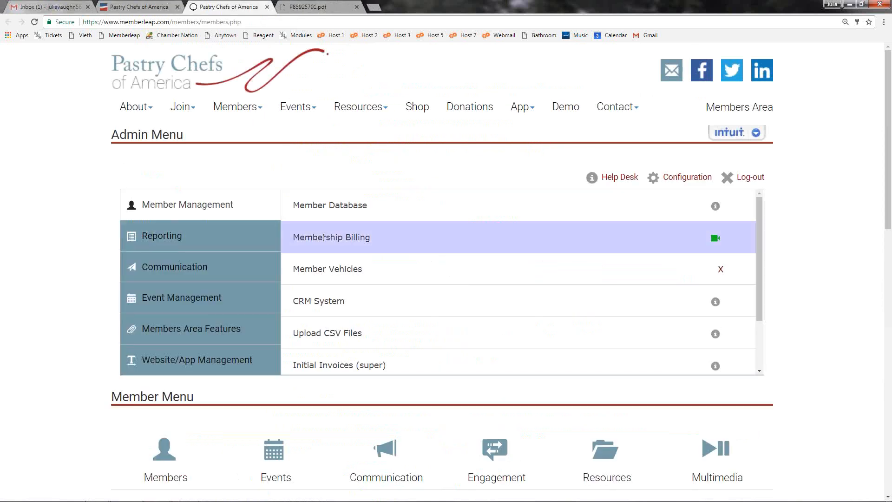
pyautogui.click(341, 239)
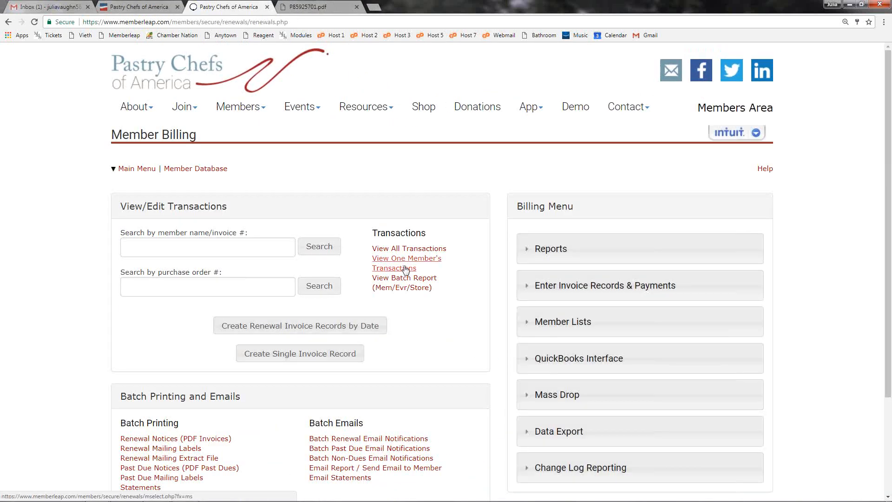
pyautogui.click(403, 267)
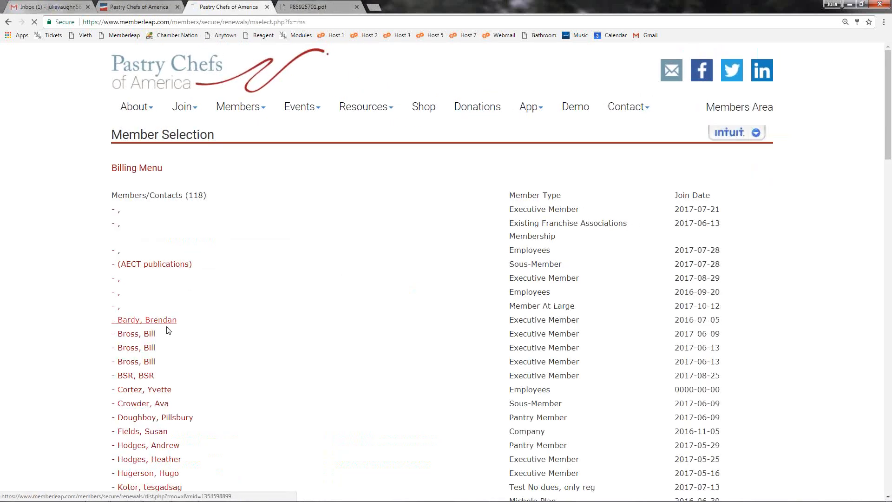
pyautogui.click(168, 324)
pyautogui.scroll(-1, 412, 364)
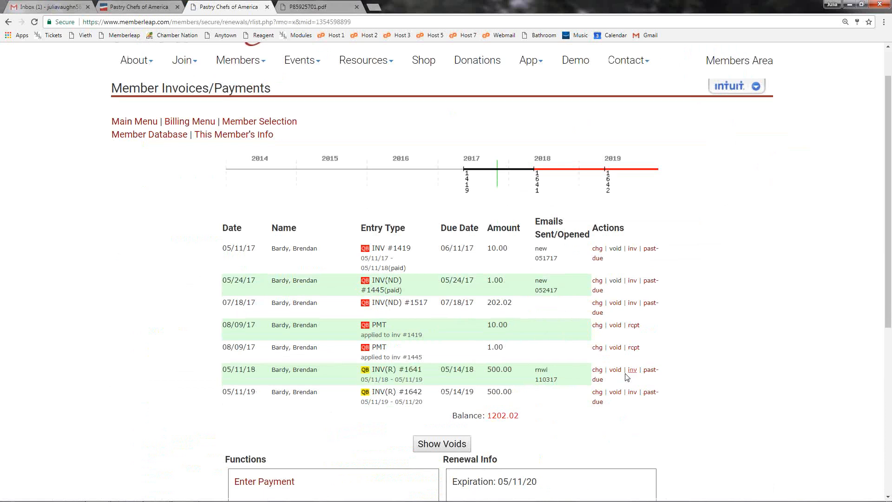
# Step: Output the member's 05/11/18 renewal invoice as a PDF and check the two note lines at the bottom of the items box
pyautogui.click(628, 374)
pyautogui.click(425, 223)
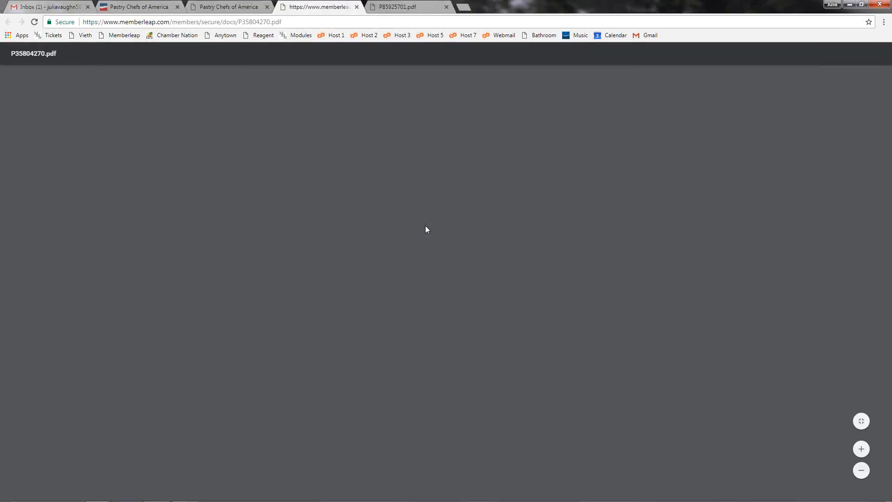
pyautogui.scroll(-1, 360, 239)
pyautogui.moveTo(301, 326); pyautogui.dragTo(288, 327)
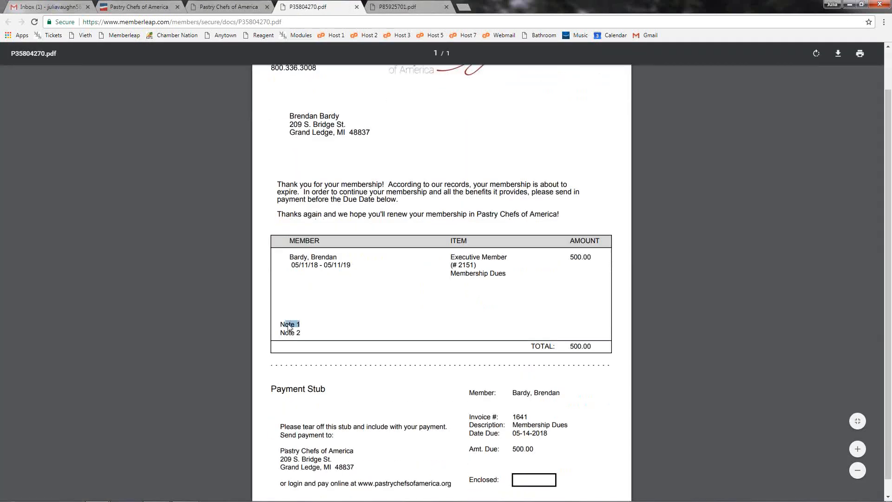
pyautogui.click(294, 328)
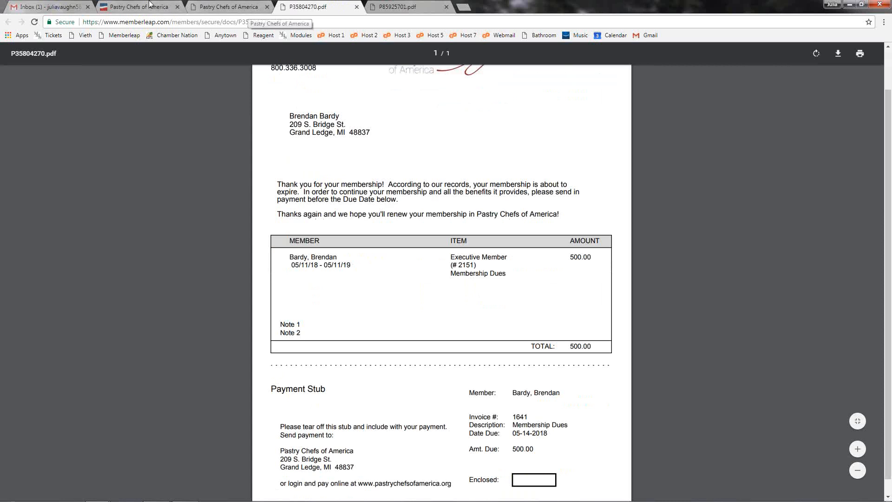
# Step: Close the invoice output page and reopen the Invoice/Receipt Verbiage configuration
pyautogui.click(257, 8)
pyautogui.click(258, 7)
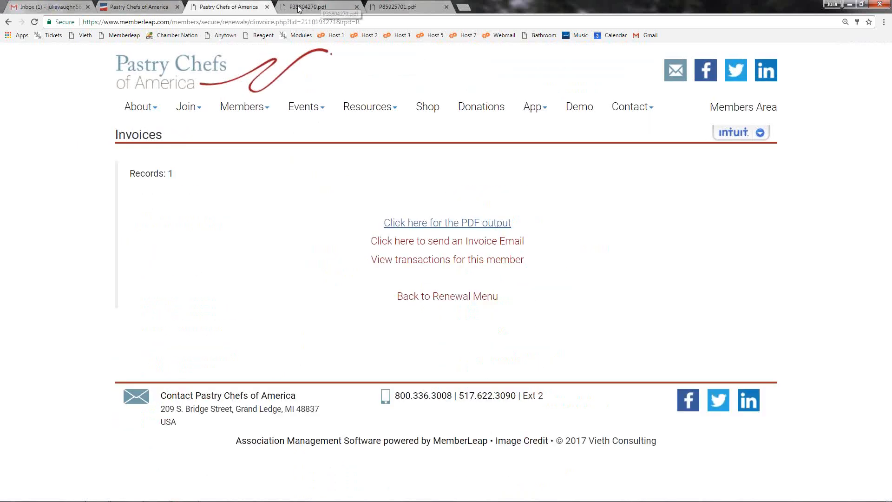
pyautogui.click(268, 8)
pyautogui.click(156, 8)
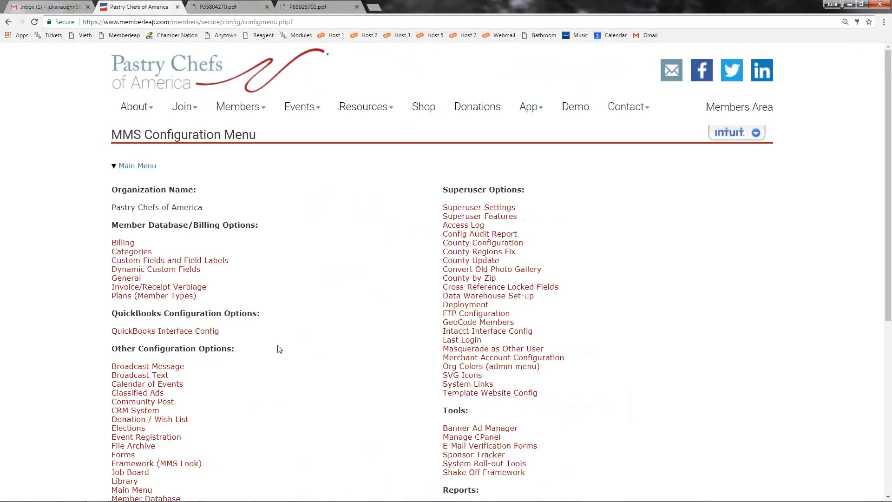
pyautogui.click(191, 287)
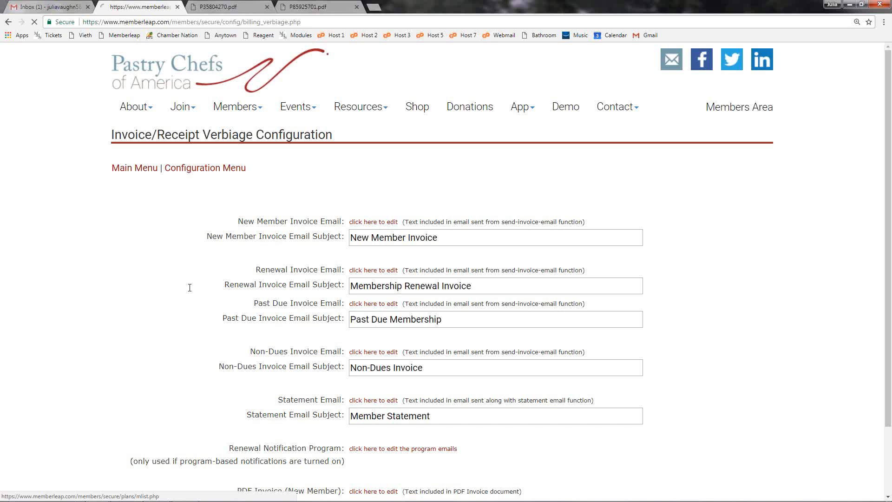
# Step: Examine the PDF receipt note lines and the note line character limit, and compare them with the notes on the PDF invoice
pyautogui.scroll(-8, 189, 287)
pyautogui.scroll(-1, 406, 216)
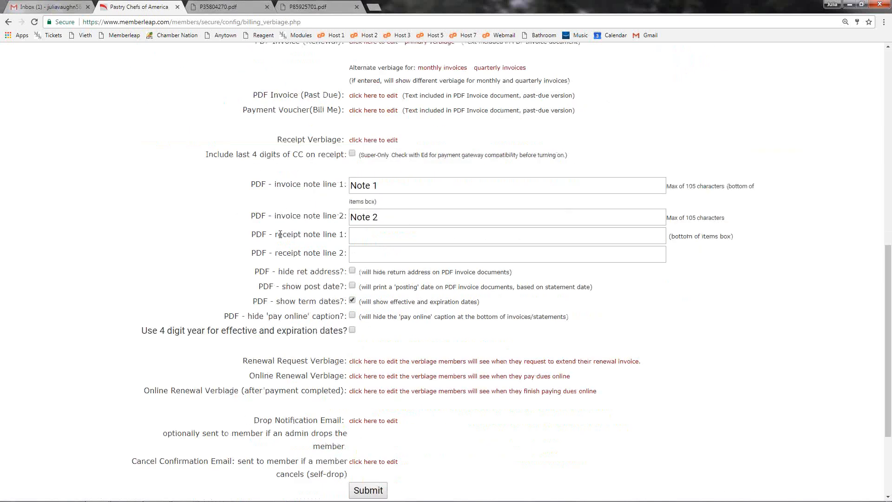
pyautogui.moveTo(275, 234); pyautogui.dragTo(344, 234)
pyautogui.moveTo(278, 253); pyautogui.dragTo(340, 253)
pyautogui.click(327, 249)
pyautogui.moveTo(684, 186); pyautogui.dragTo(722, 184)
pyautogui.hotkey('ctrl', 'Tab')
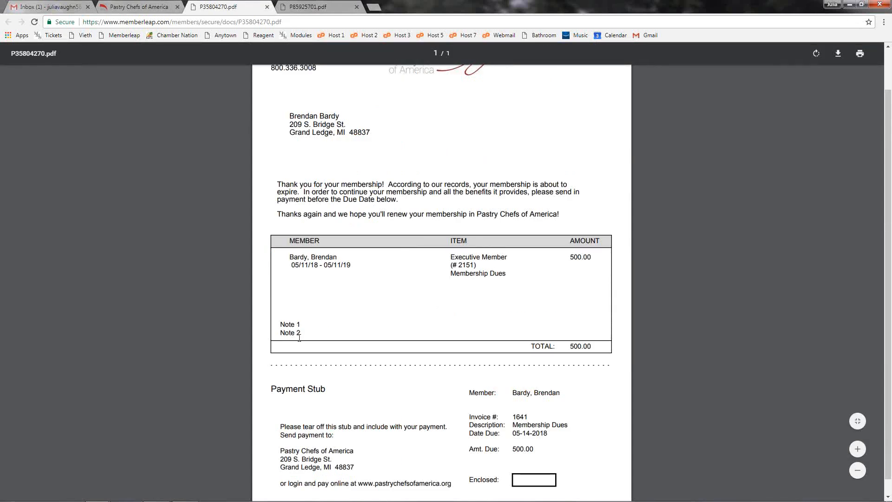
pyautogui.hotkey('ctrl', 'shift', 'Tab')
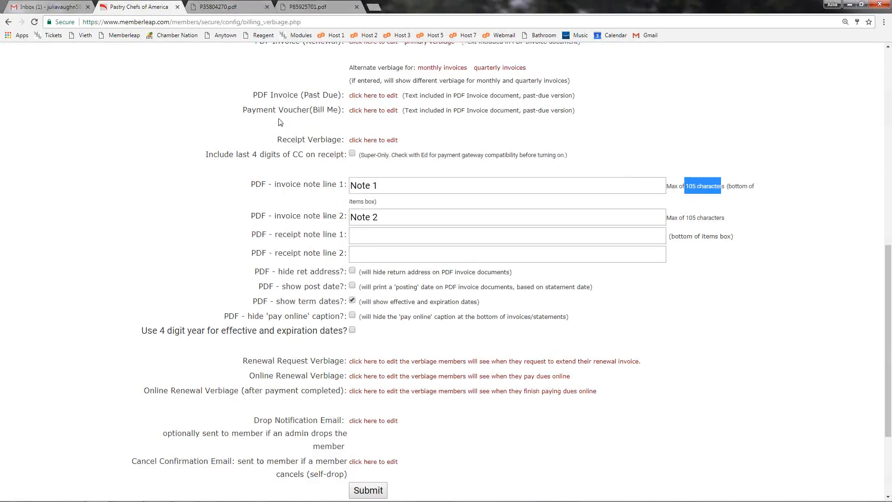
# Step: Open the Online Renewal Verbiage, review its default text and the available member types, and submit it without edits
pyautogui.scroll(-3, 287, 182)
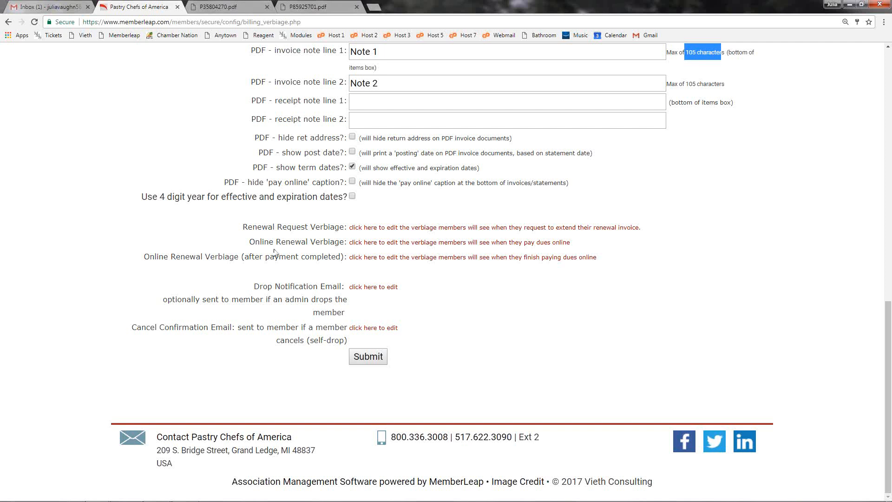
pyautogui.moveTo(250, 242); pyautogui.dragTo(341, 242)
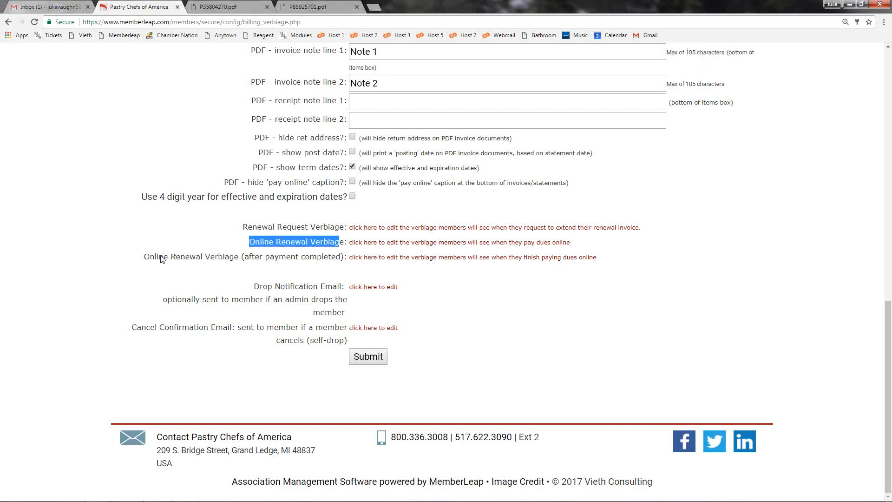
pyautogui.moveTo(144, 256); pyautogui.dragTo(341, 257)
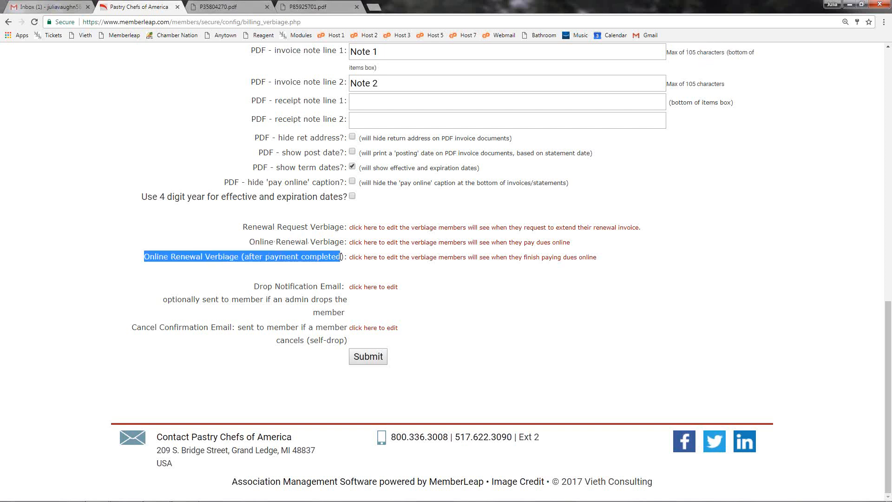
pyautogui.click(314, 255)
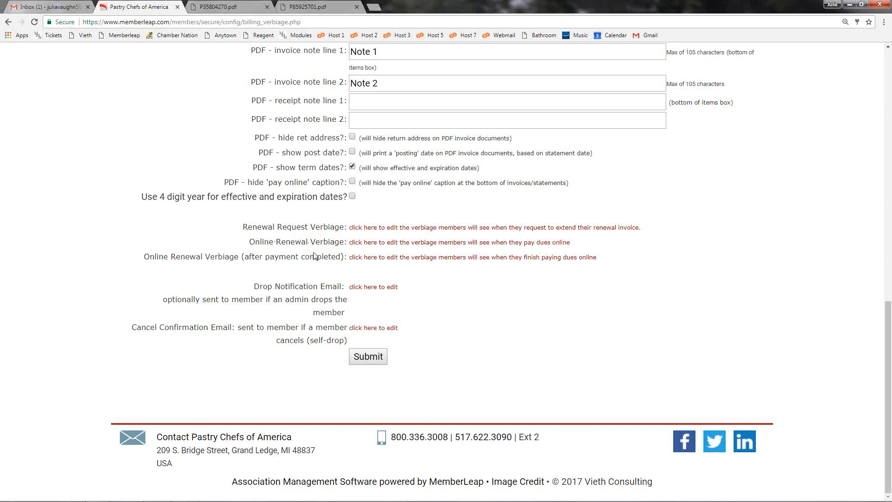
pyautogui.click(351, 243)
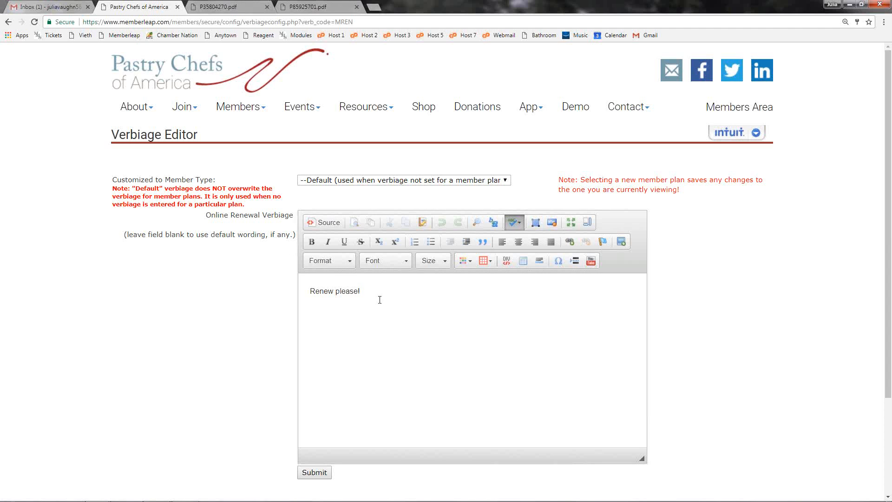
pyautogui.click(365, 180)
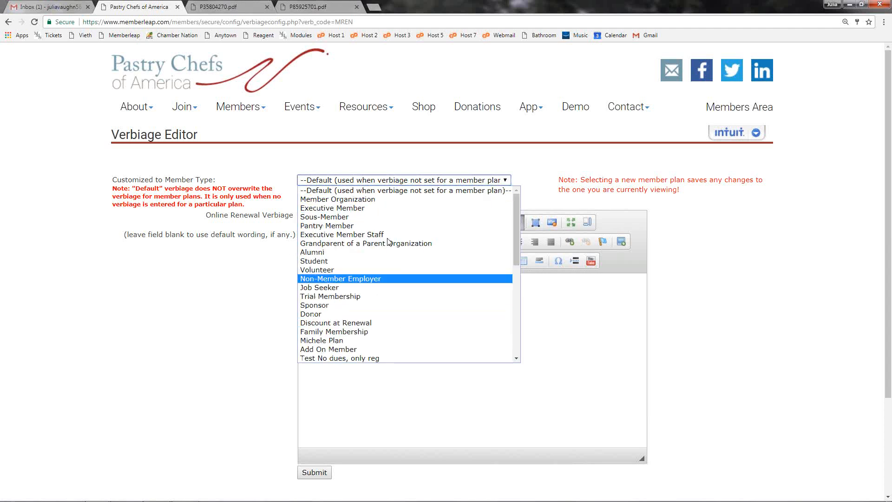
pyautogui.click(400, 190)
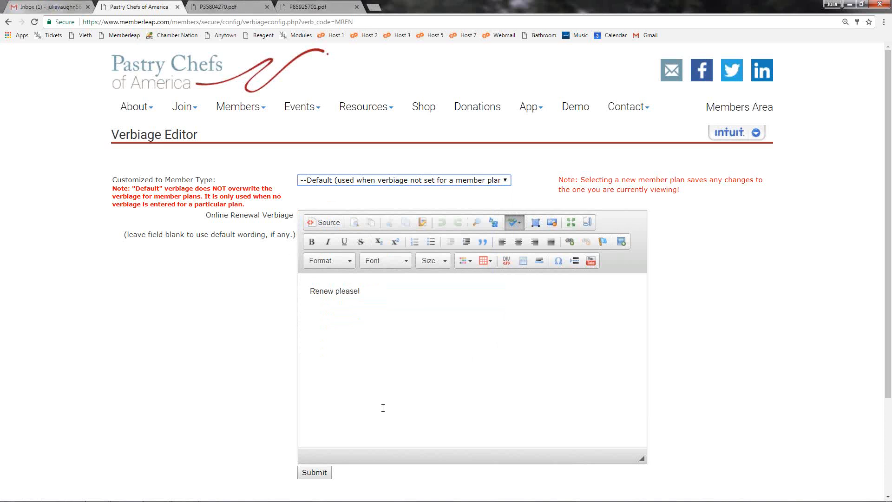
pyautogui.click(317, 472)
# Step: Open the Online Renewal Verbiage (after payment completed), review its merge fields and member types, and submit it blank for the default
pyautogui.scroll(-6, 325, 471)
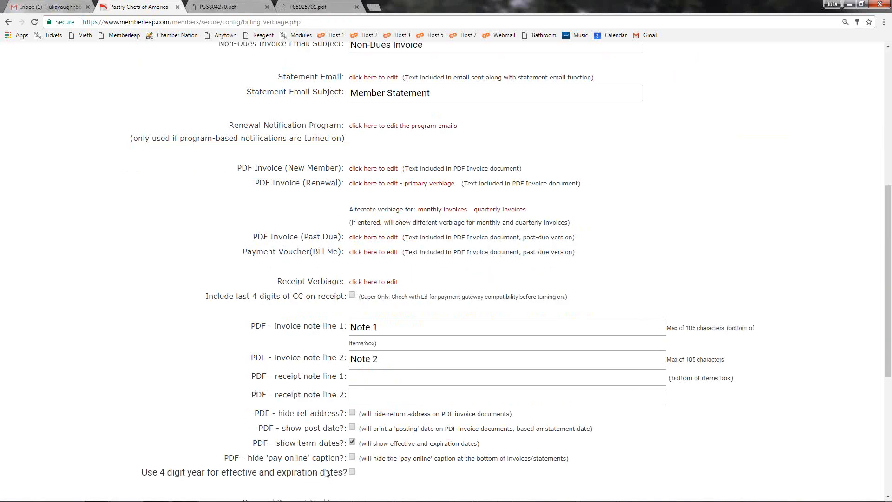
pyautogui.scroll(-5, 327, 473)
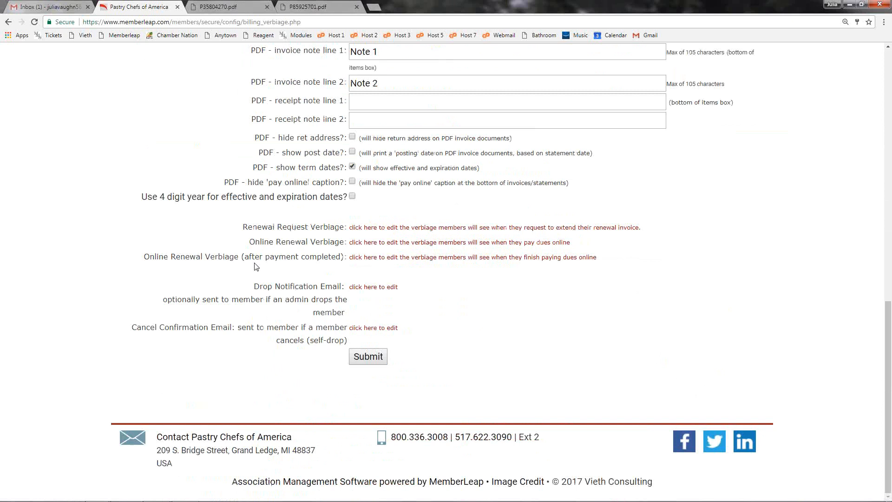
pyautogui.click(363, 258)
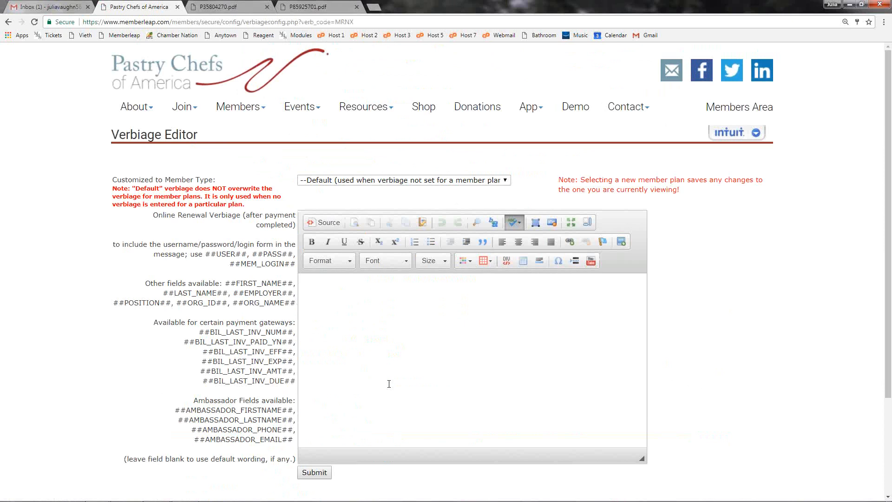
pyautogui.moveTo(235, 254); pyautogui.dragTo(289, 437)
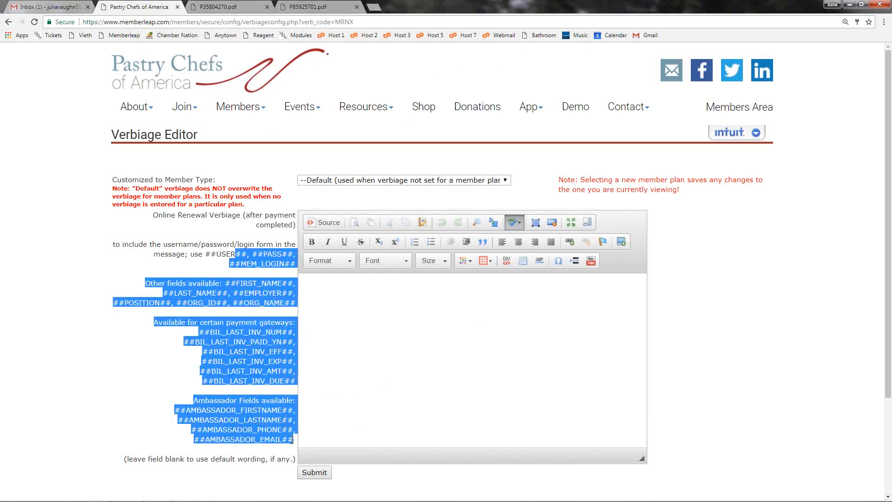
pyautogui.click(237, 410)
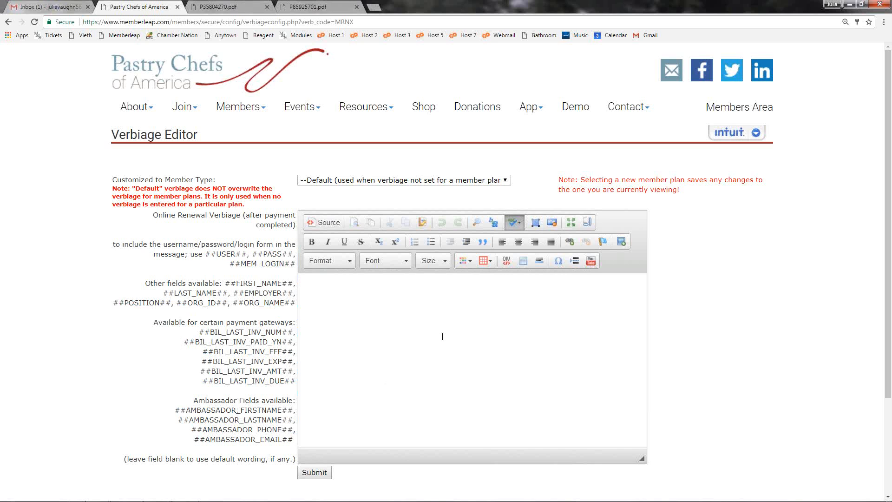
pyautogui.scroll(-1, 446, 322)
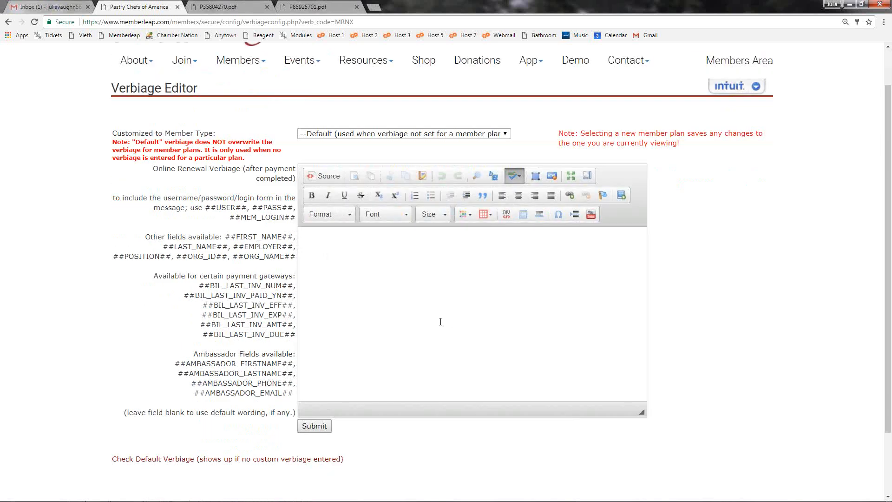
pyautogui.click(386, 135)
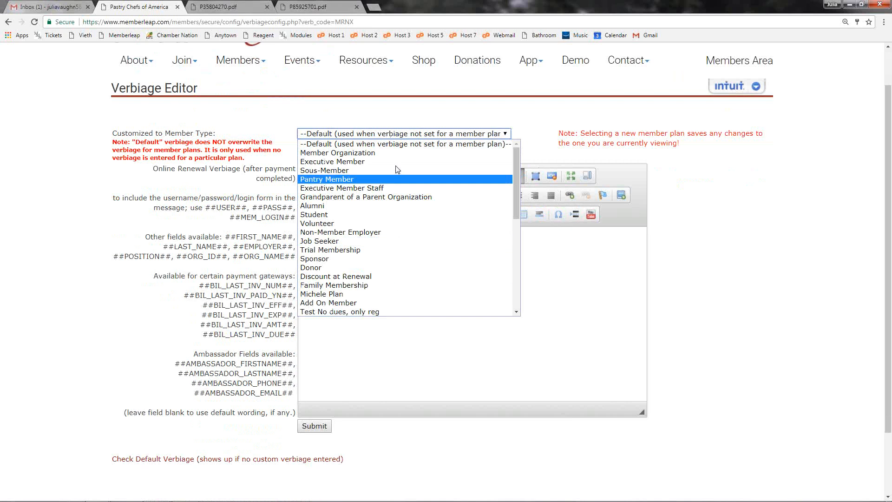
pyautogui.click(402, 143)
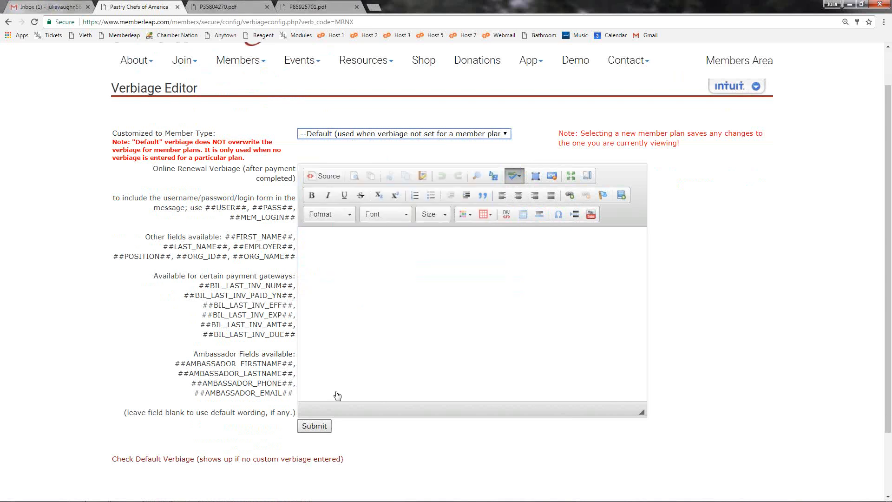
pyautogui.click(314, 426)
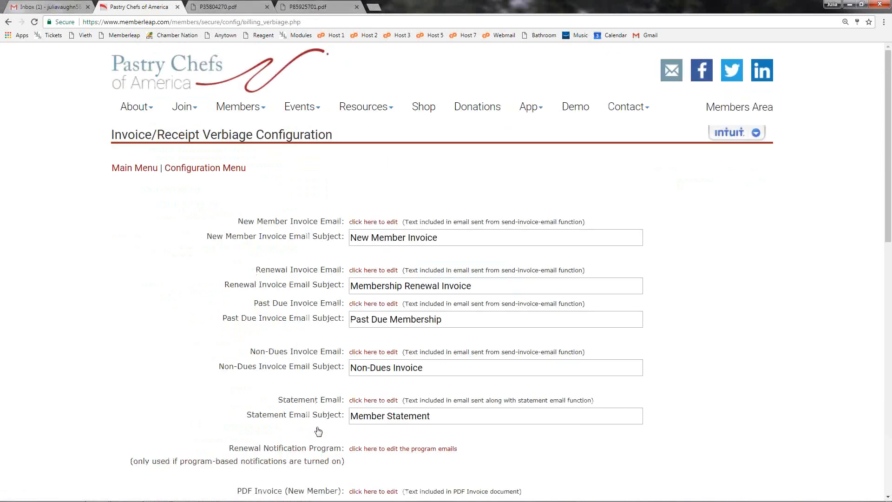
# Step: Look back over the Invoice/Receipt Verbiage settings, from the online renewal options up to the invoice email subjects
pyautogui.scroll(-12, 325, 418)
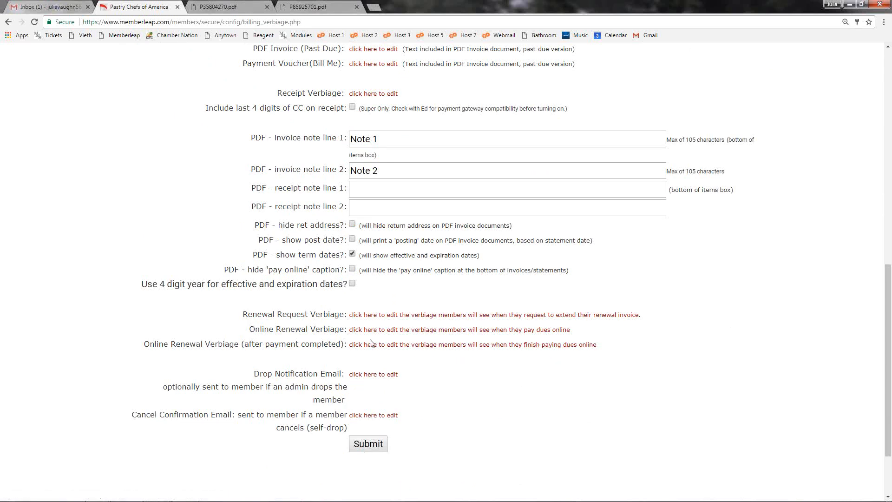
pyautogui.scroll(5, 371, 342)
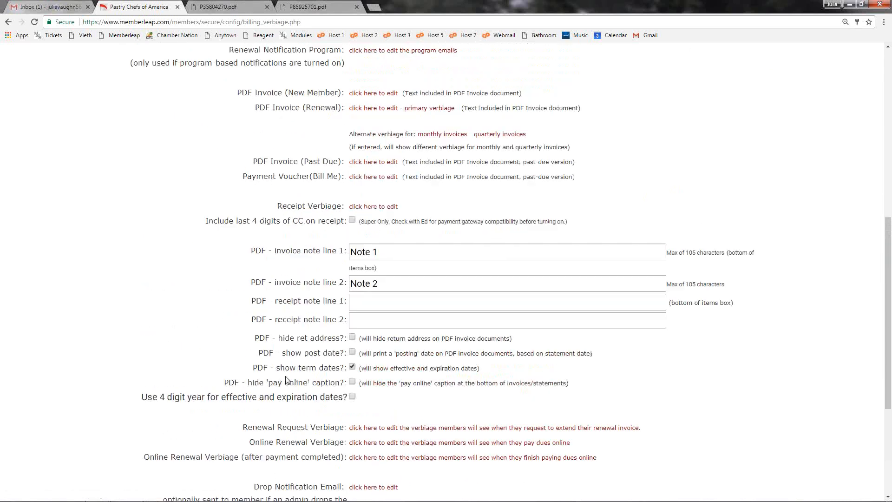
pyautogui.scroll(3, 284, 388)
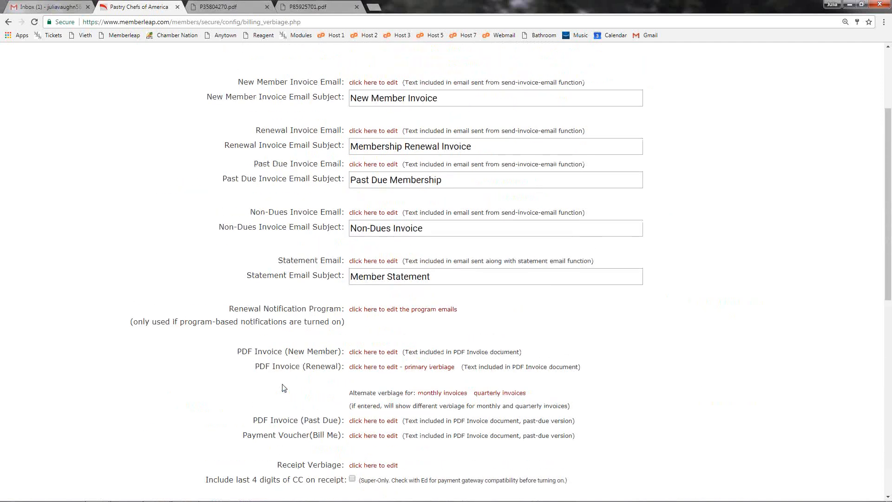
pyautogui.scroll(2, 284, 388)
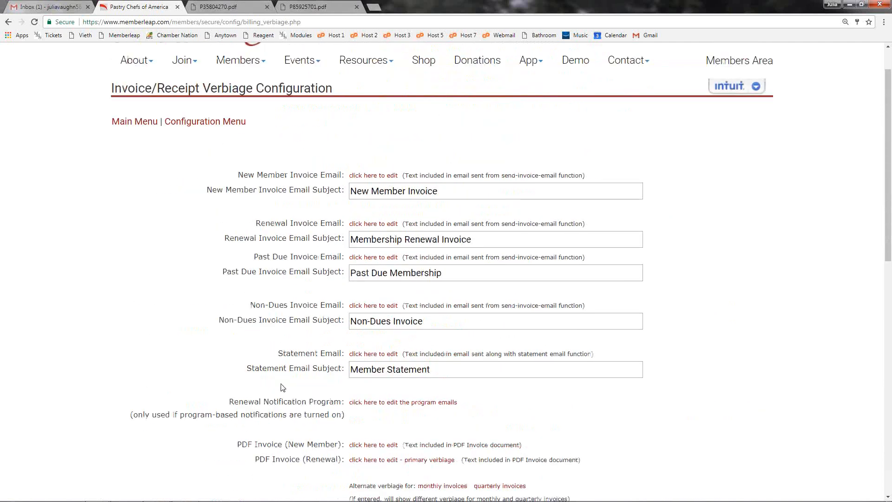